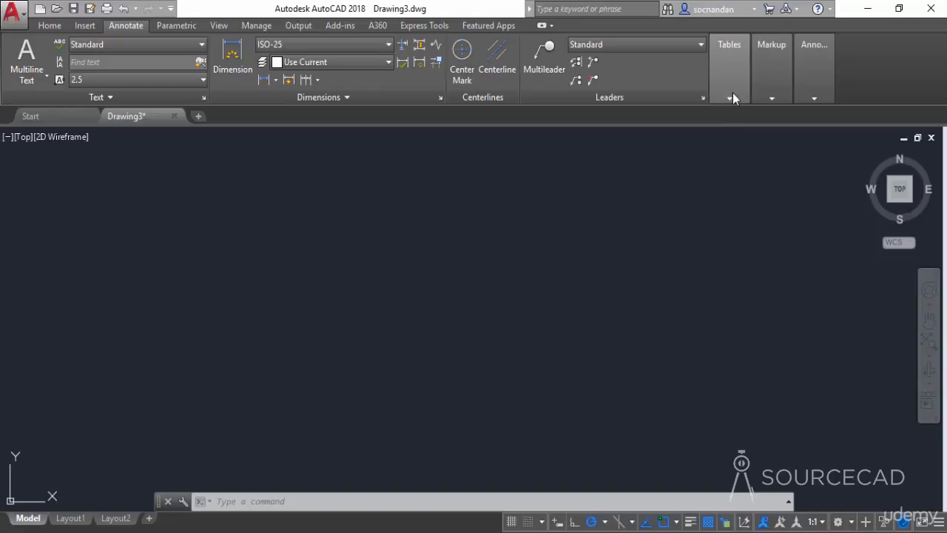
# Step: Start a new empty table in the Standard style with 3 columns and 7 data rows
pyautogui.click(732, 94)
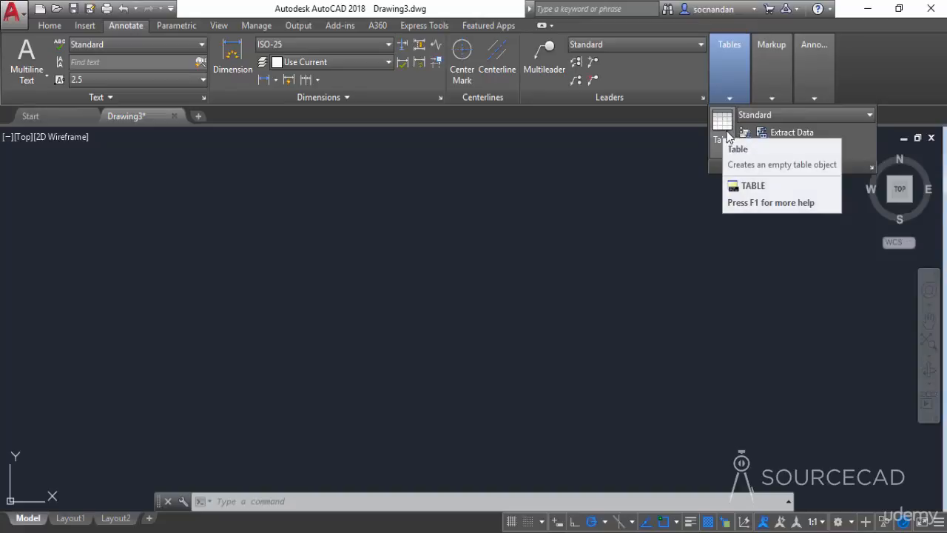
pyautogui.click(723, 120)
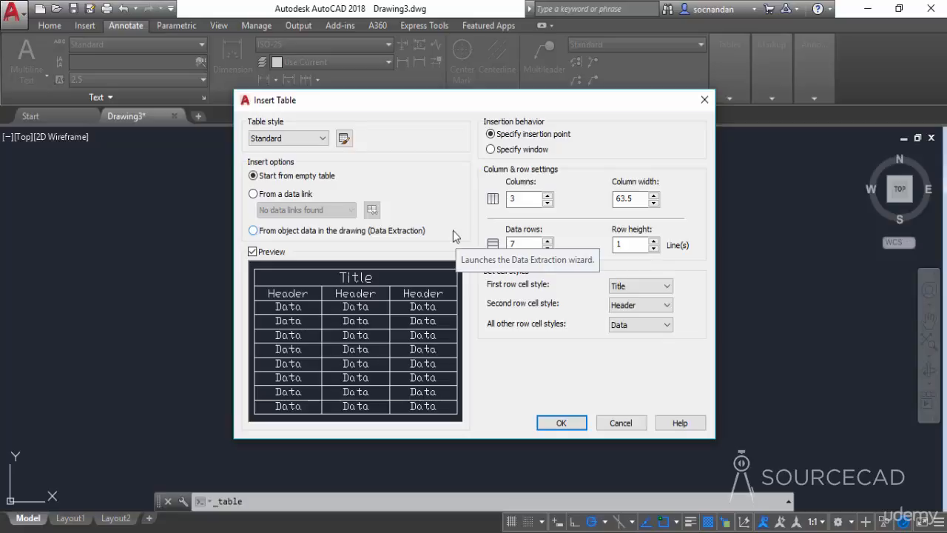
pyautogui.click(318, 139)
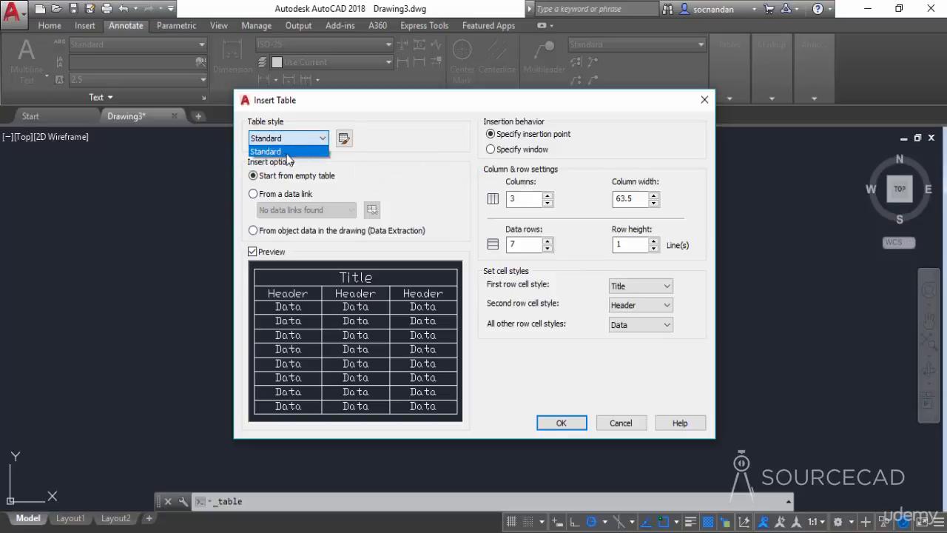
pyautogui.click(307, 141)
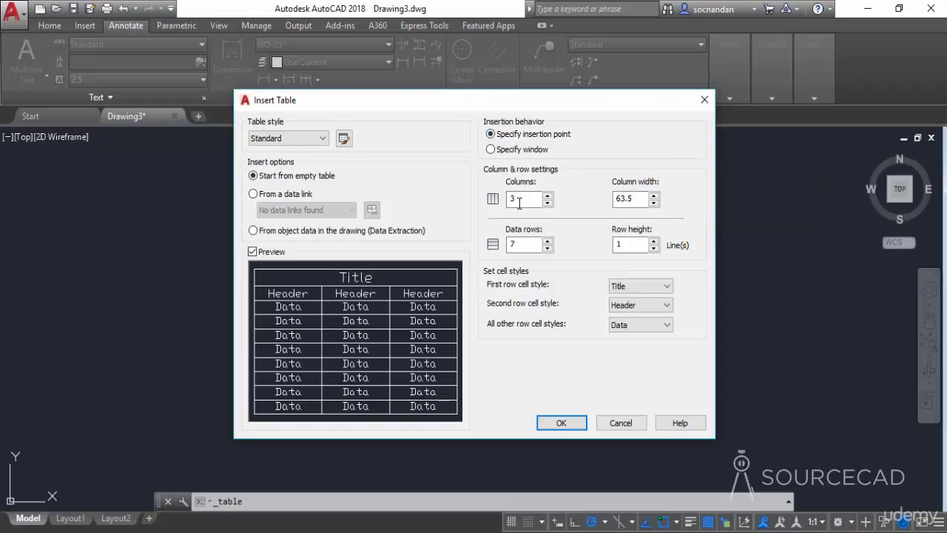
pyautogui.click(514, 245)
pyautogui.click(636, 202)
pyautogui.click(632, 242)
pyautogui.click(510, 198)
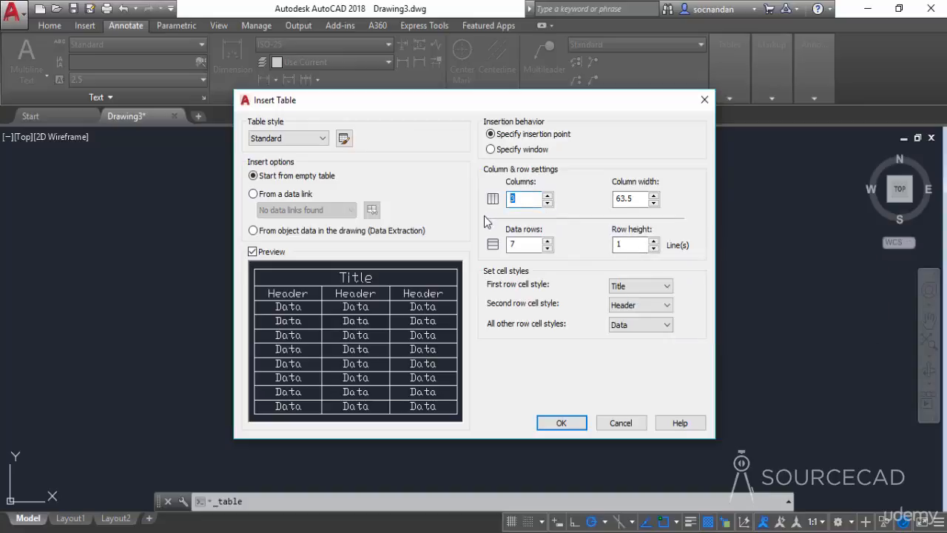
pyautogui.write('3')
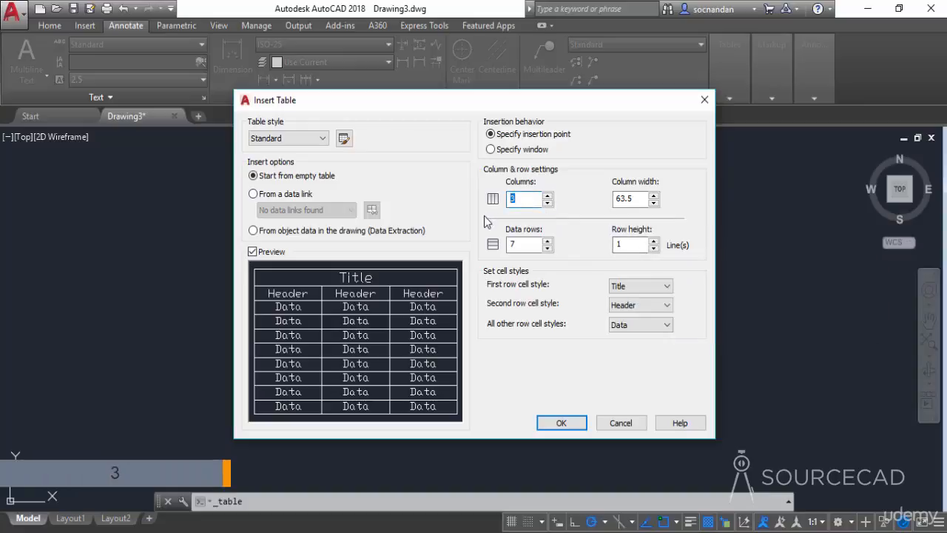
pyautogui.doubleClick(524, 245)
pyautogui.write('7')
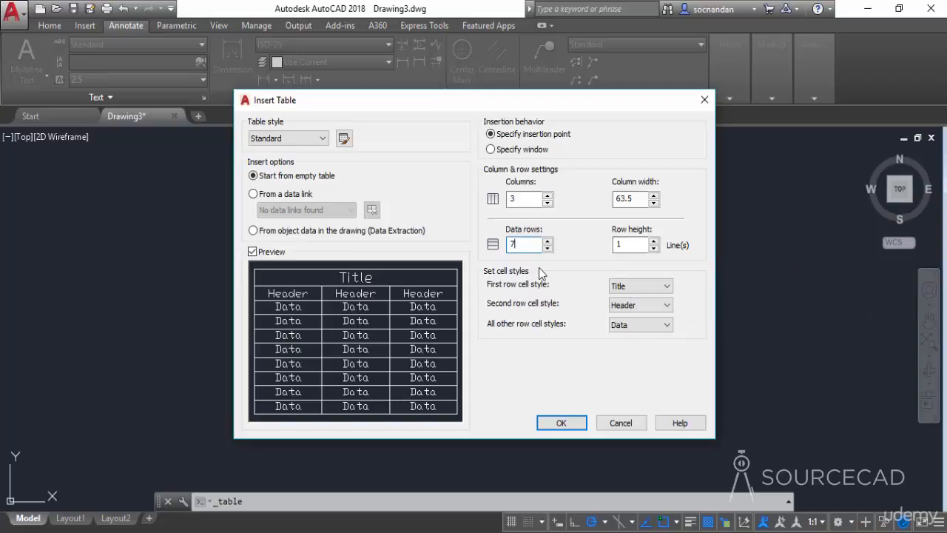
# Step: Place the table near the middle of the drawing area, leaving its title cell blank
pyautogui.click(564, 423)
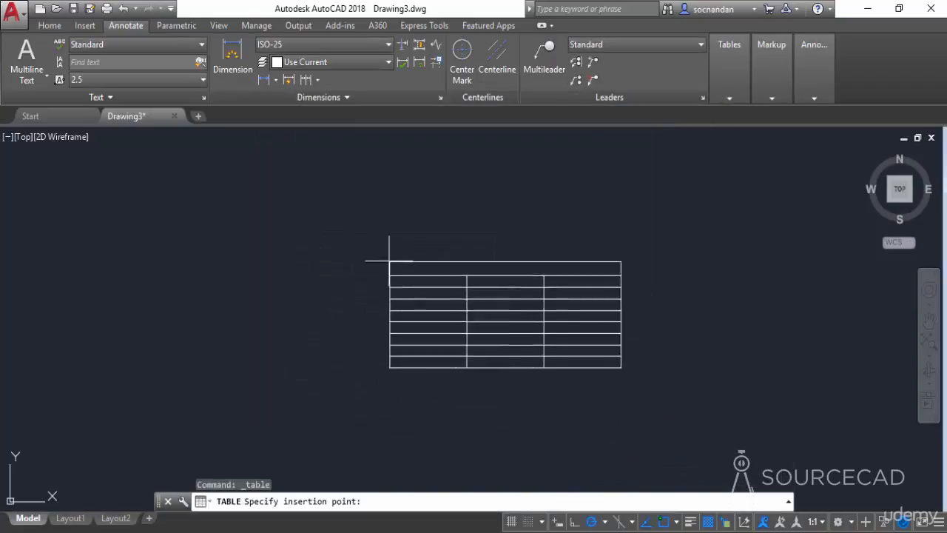
pyautogui.click(330, 253)
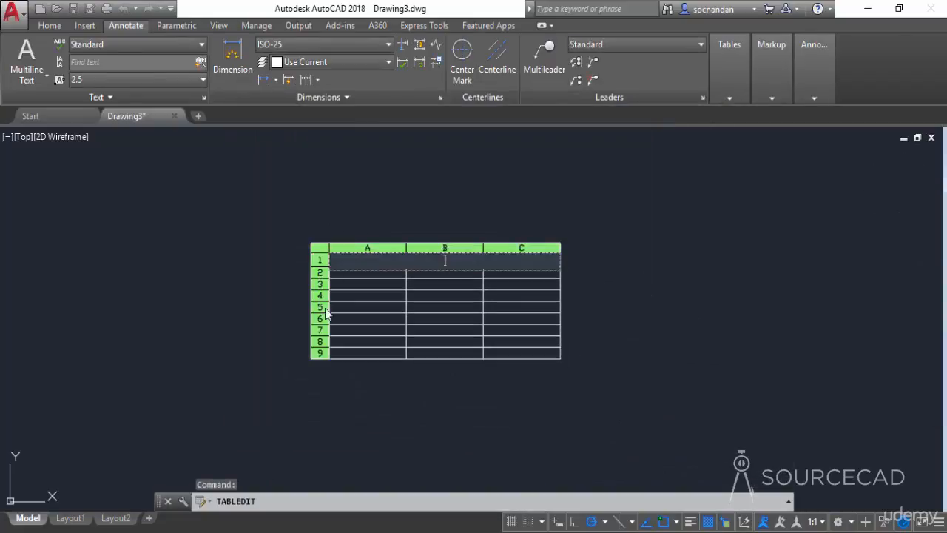
pyautogui.click(596, 300)
pyautogui.scroll(2, 592, 300)
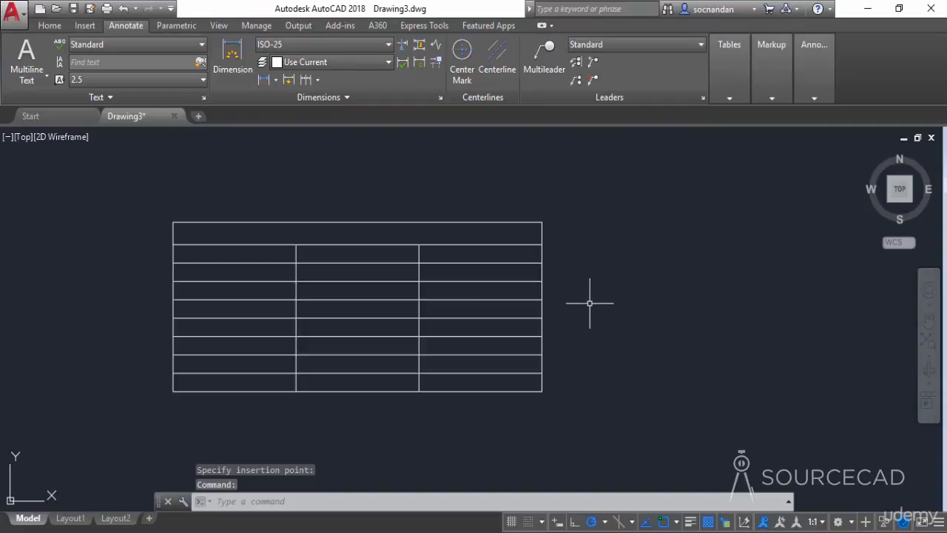
pyautogui.moveTo(592, 301); pyautogui.dragTo(703, 312, button='middle')
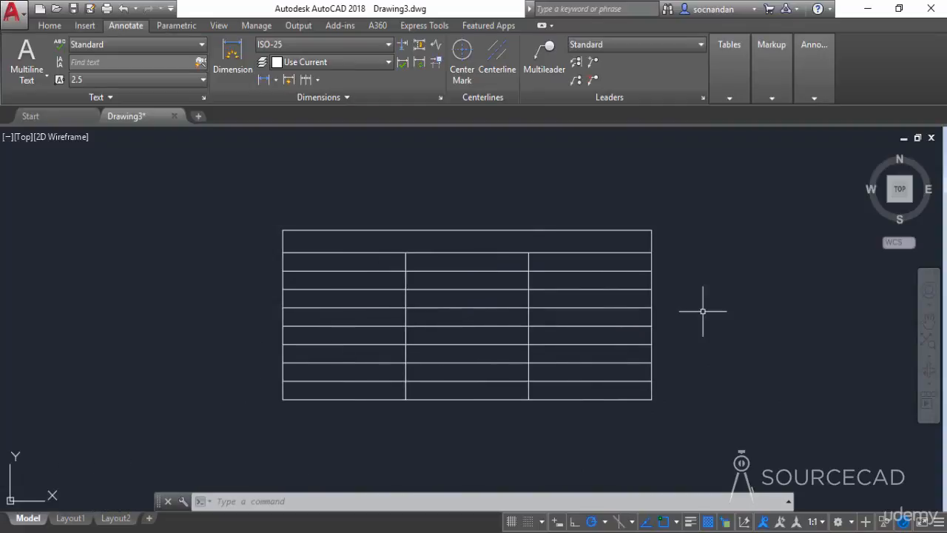
# Step: Set up a second table using the Specify window insertion behavior with 3 columns and 7 data rows
pyautogui.scroll(-2, 703, 311)
pyautogui.moveTo(762, 311); pyautogui.dragTo(460, 310, button='middle')
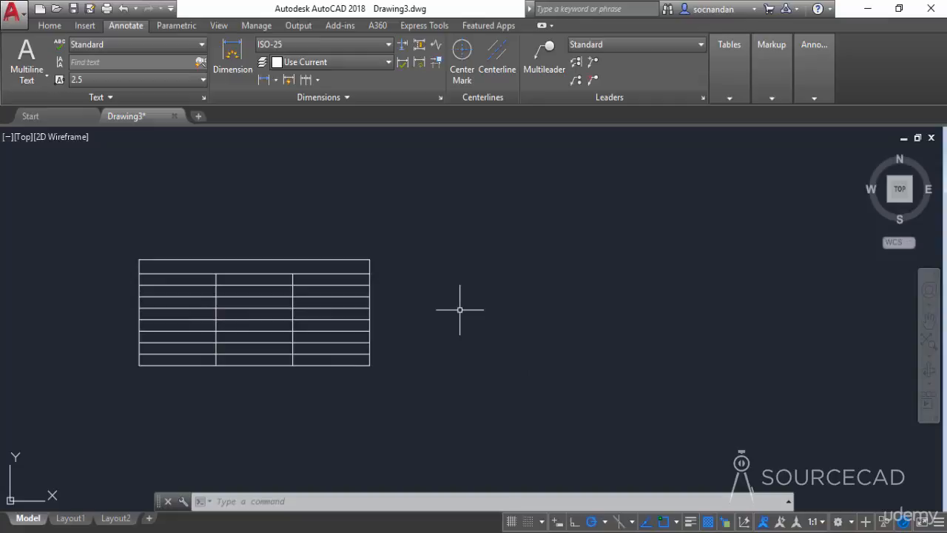
pyautogui.click(728, 87)
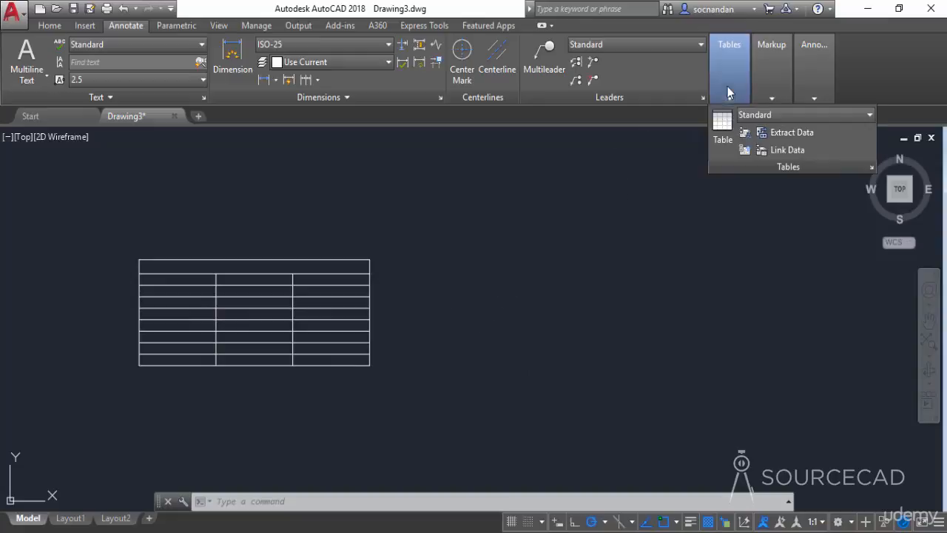
pyautogui.click(722, 125)
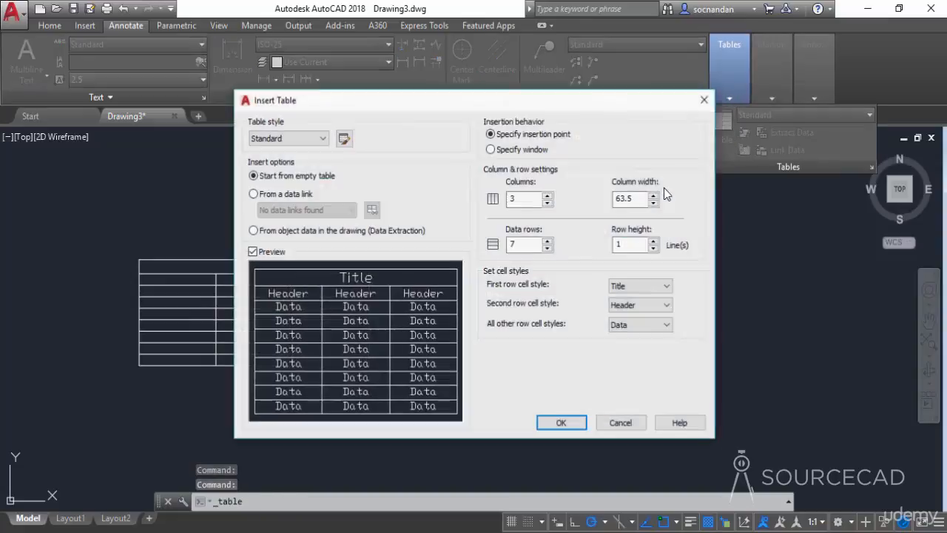
pyautogui.click(516, 151)
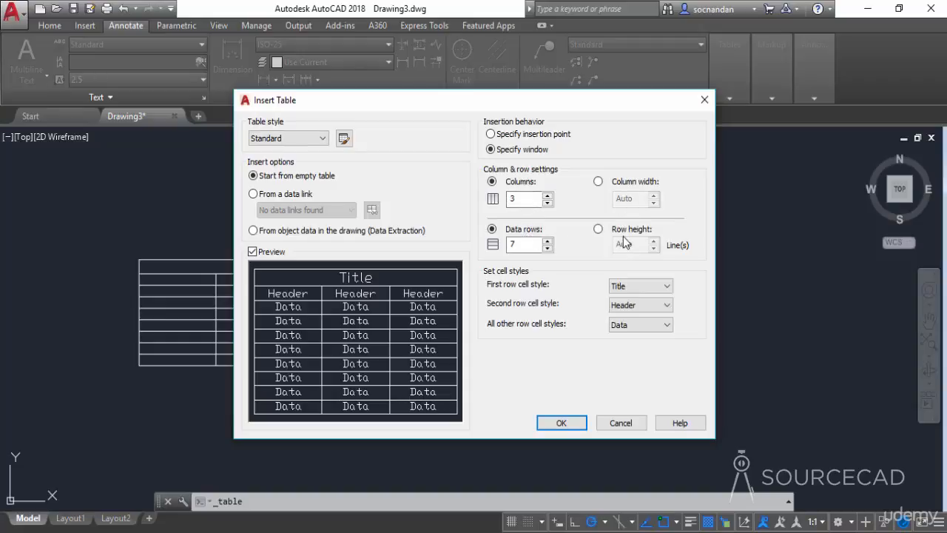
pyautogui.click(598, 230)
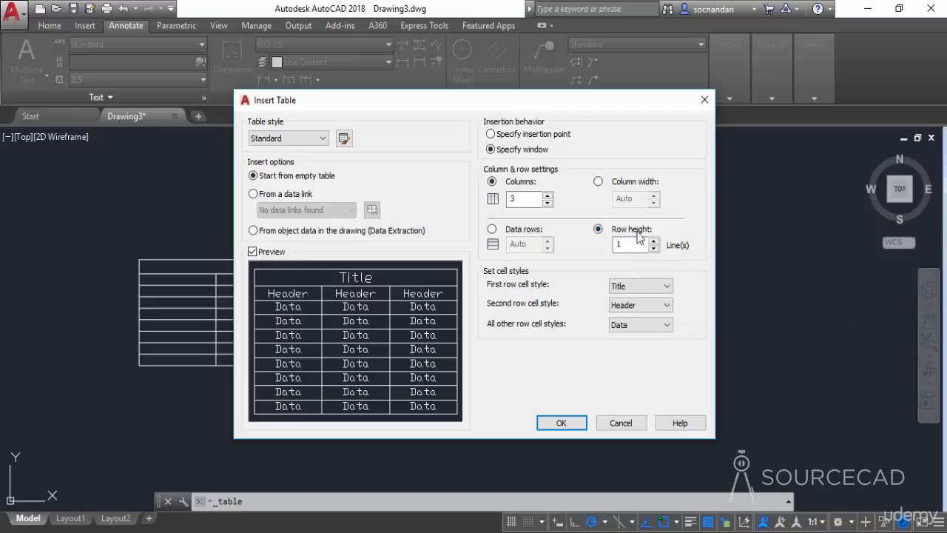
pyautogui.click(502, 235)
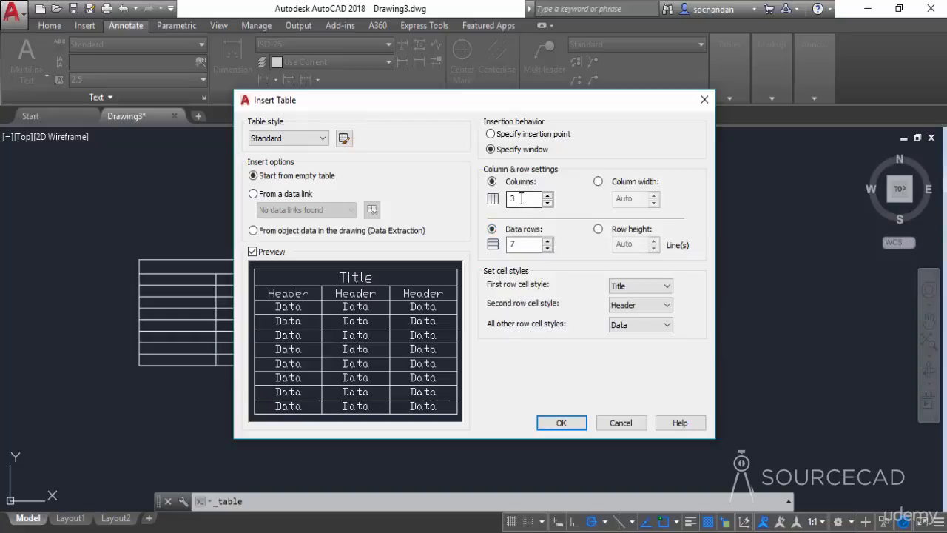
# Step: Place the second table beside the first by picking two opposite corners, making it wider than the first, and leave it blank
pyautogui.click(560, 423)
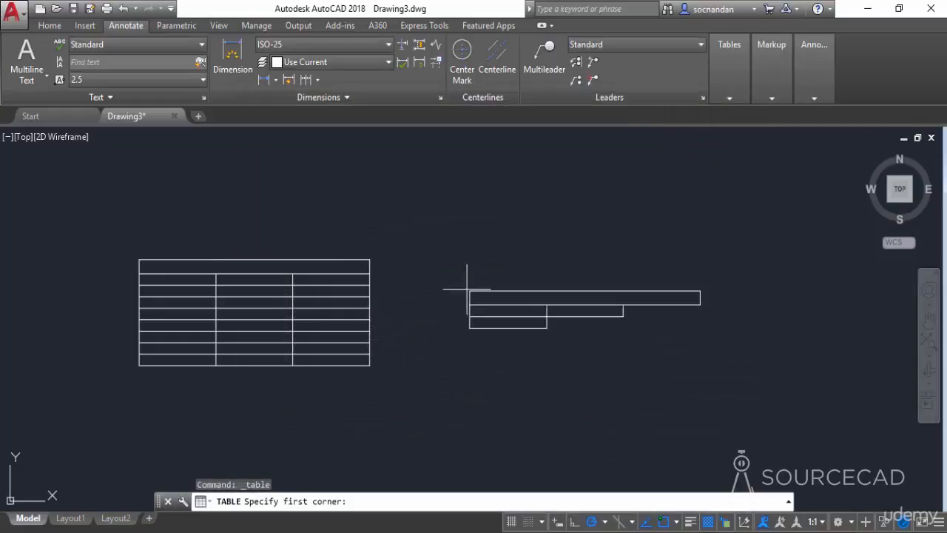
pyautogui.click(412, 259)
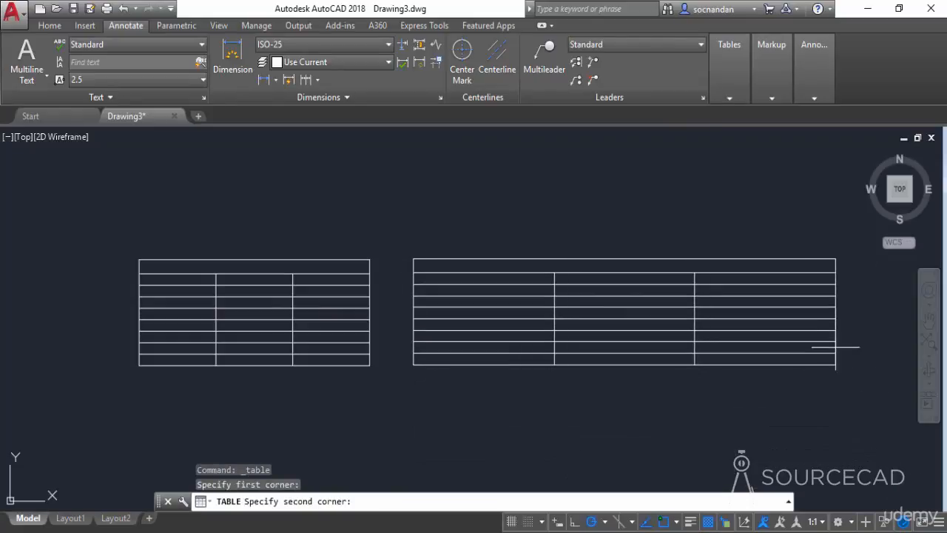
pyautogui.click(842, 376)
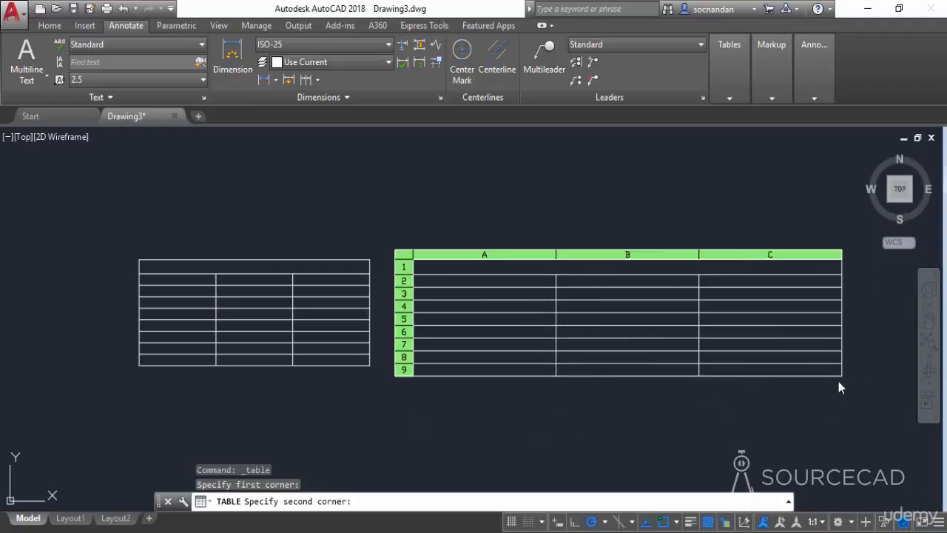
pyautogui.click(478, 419)
# Step: Erase the second, wider table beside the original one
pyautogui.click(533, 413)
pyautogui.click(492, 315)
pyautogui.rightClick(488, 319)
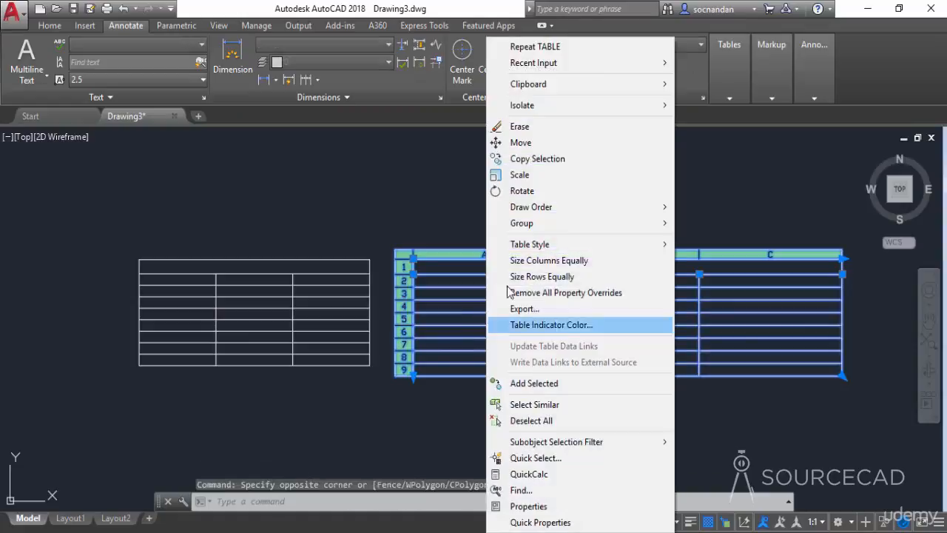
pyautogui.click(518, 126)
# Step: Select cell A2 of the remaining table to view the cell editing tools, and clear the selection
pyautogui.moveTo(296, 306)
pyautogui.mouseDown(button='middle')
pyautogui.moveTo(469, 318)
pyautogui.moveTo(502, 335)
pyautogui.moveTo(454, 319)
pyautogui.mouseUp(button='middle')
pyautogui.scroll(2, 501, 335)
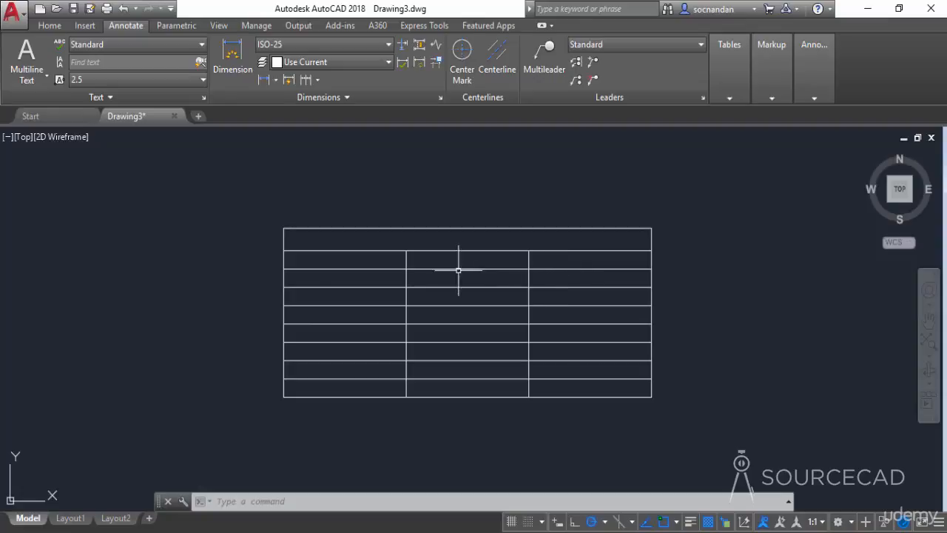
pyautogui.click(383, 264)
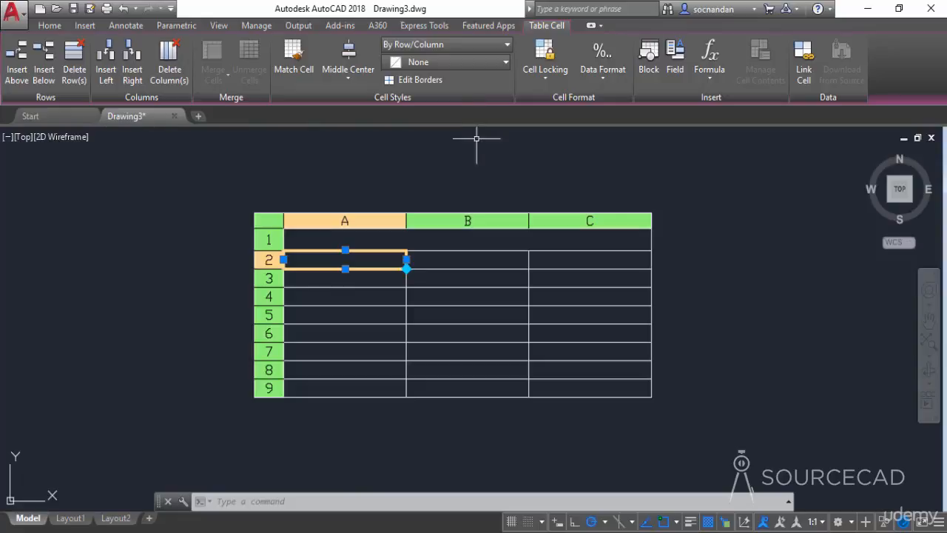
pyautogui.click(479, 162)
pyautogui.click(467, 170)
# Step: Select the whole table and stretch its width and height uniformly to make it wider and taller
pyautogui.click(720, 429)
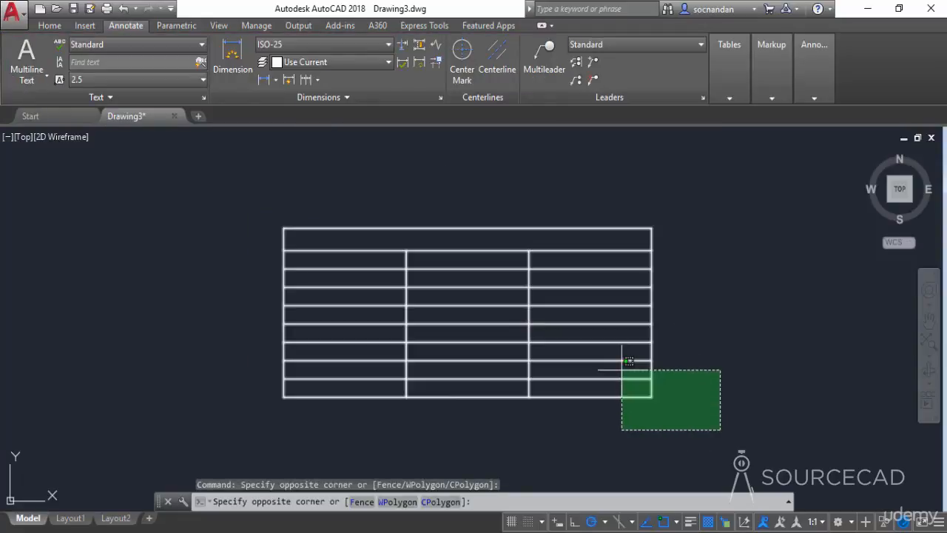
pyautogui.click(624, 364)
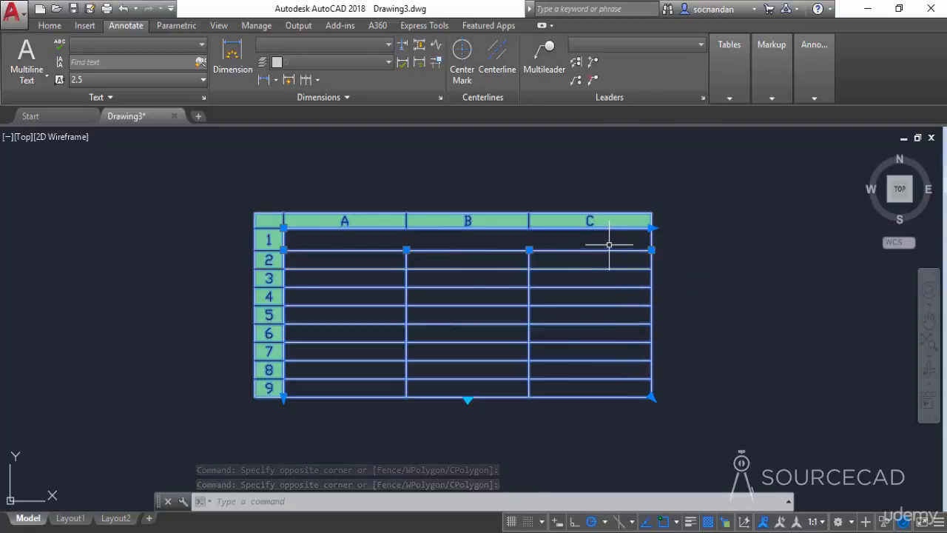
pyautogui.click(652, 228)
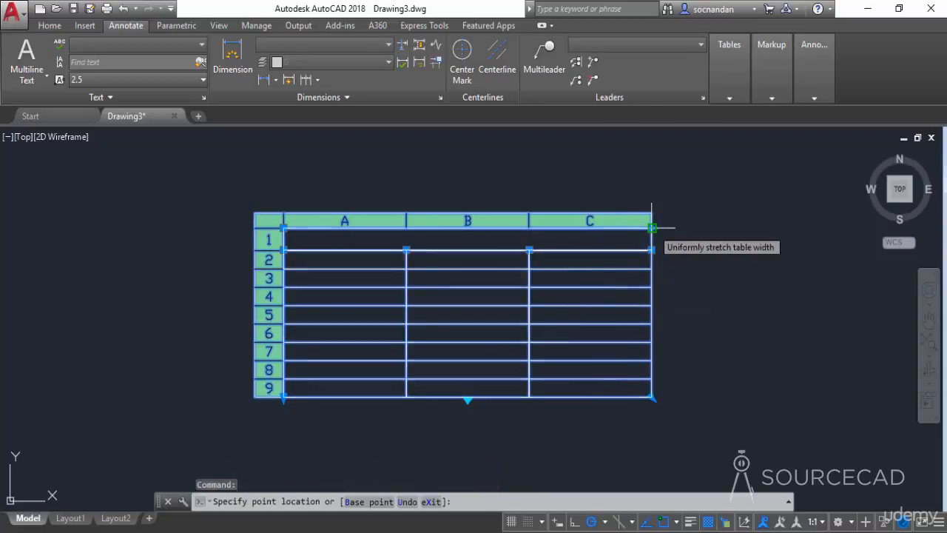
pyautogui.click(746, 229)
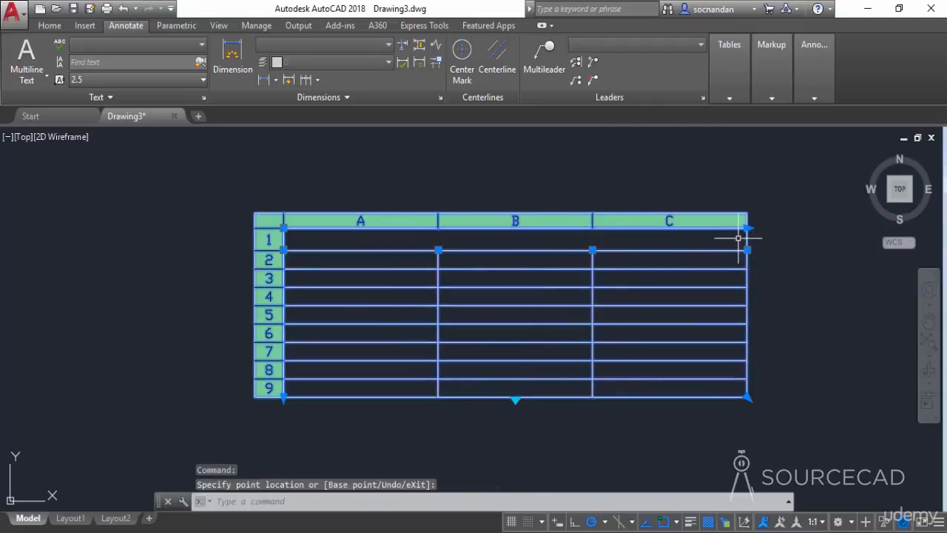
pyautogui.click(283, 397)
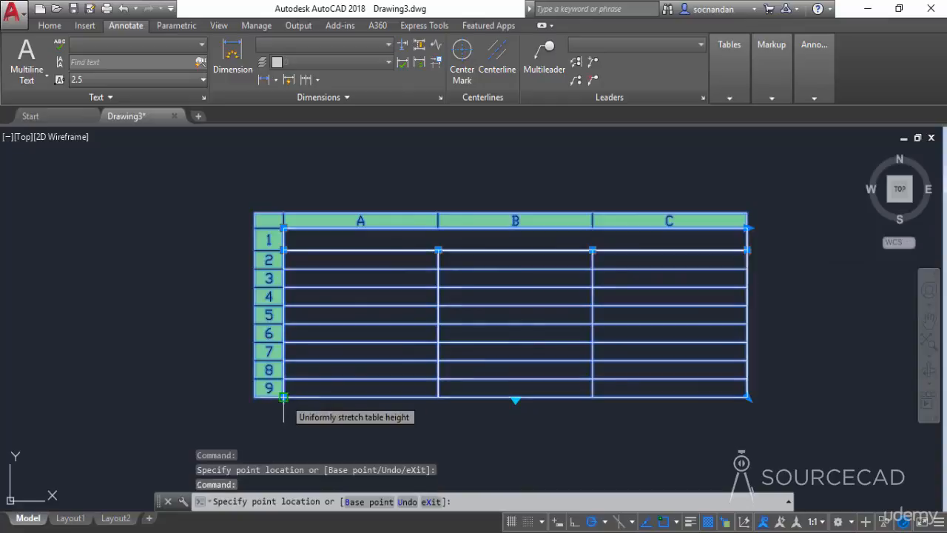
pyautogui.click(284, 444)
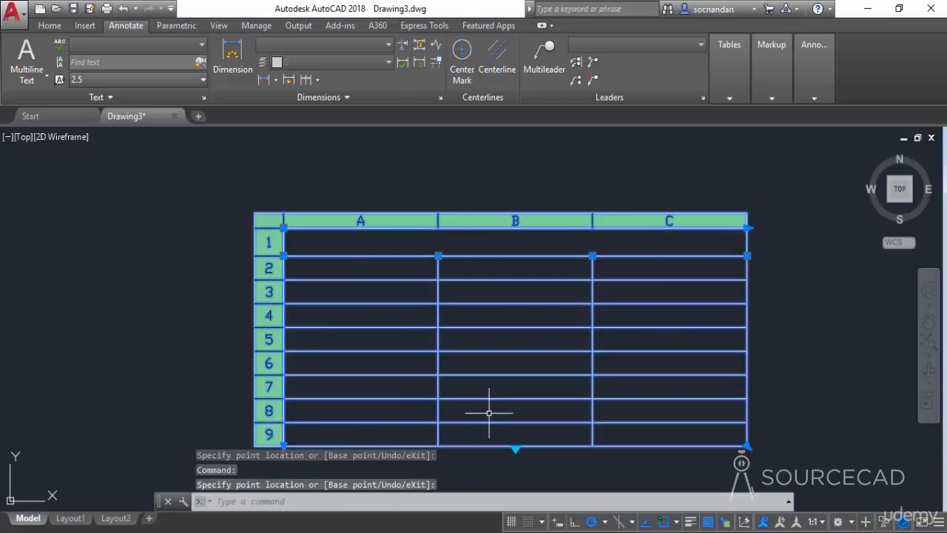
# Step: Narrow column A to about a third of its width and move the border between columns B and C toward column A
pyautogui.click(438, 256)
pyautogui.click(338, 256)
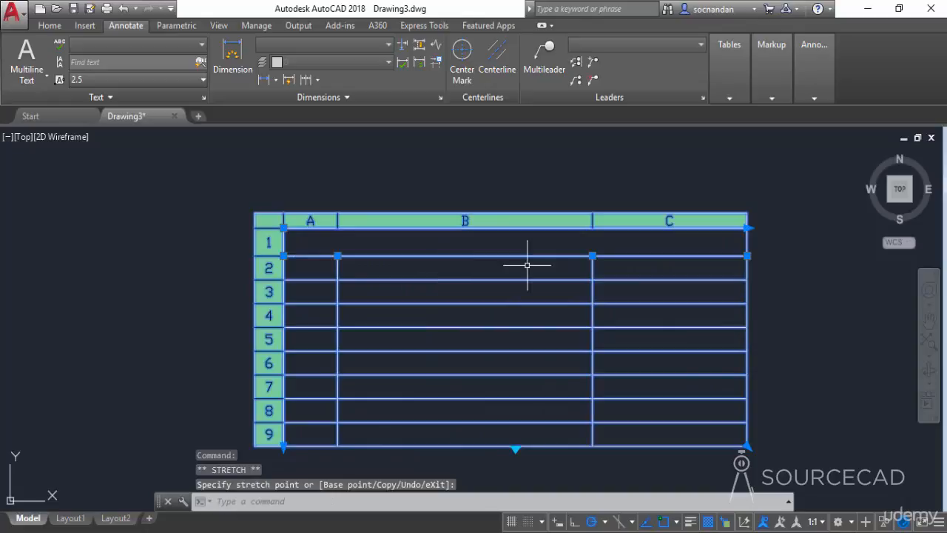
pyautogui.click(591, 256)
pyautogui.click(524, 259)
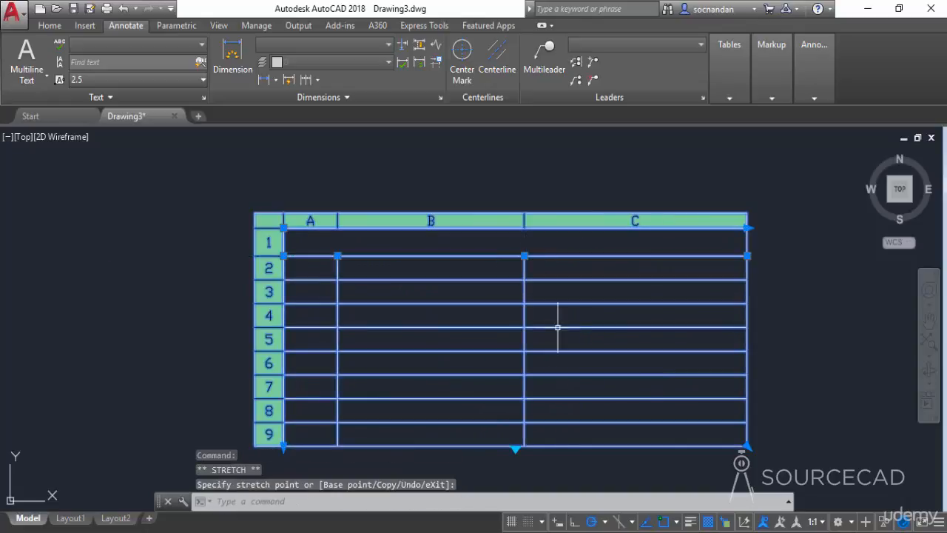
pyautogui.moveTo(644, 377); pyautogui.dragTo(611, 356, button='middle')
pyautogui.press('Escape')
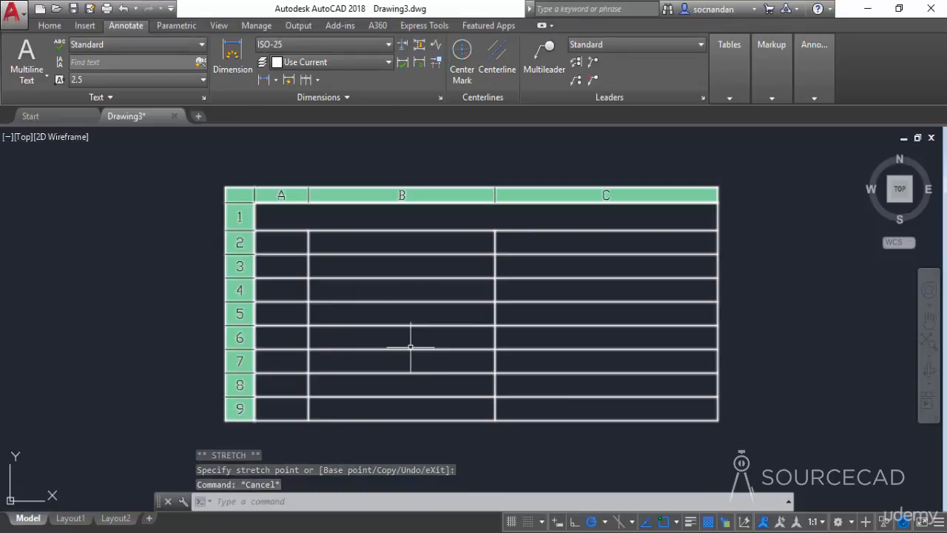
# Step: Enter the title "Marks Statement" in the table's merged first row
pyautogui.click(474, 217)
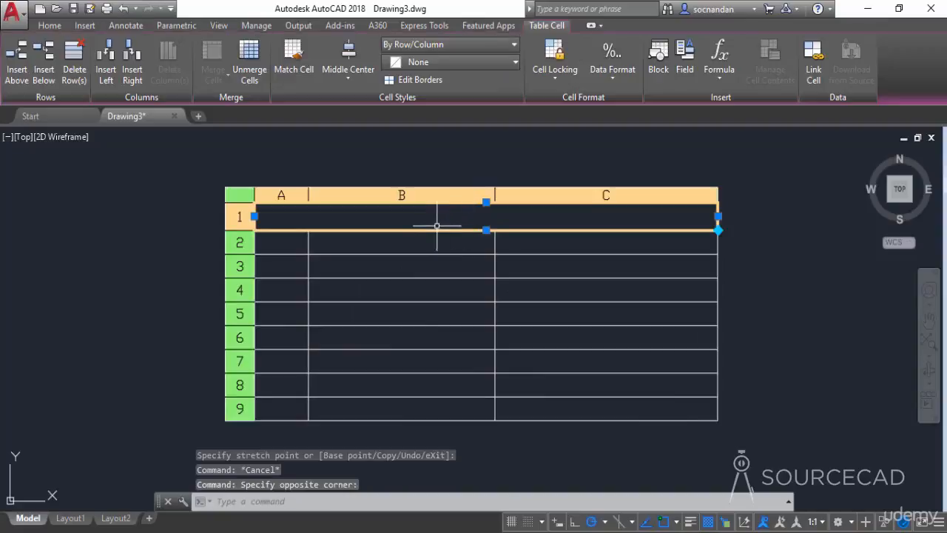
pyautogui.doubleClick(525, 219)
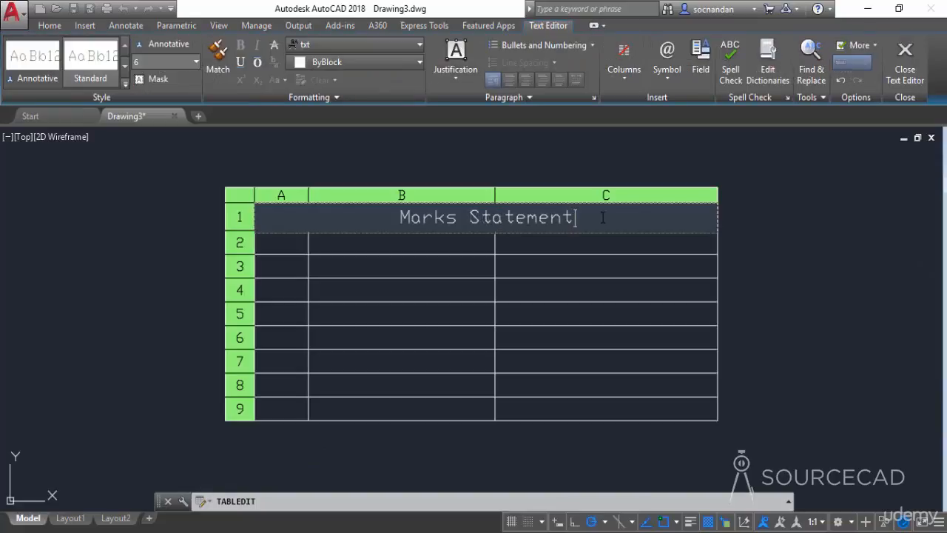
pyautogui.click(702, 177)
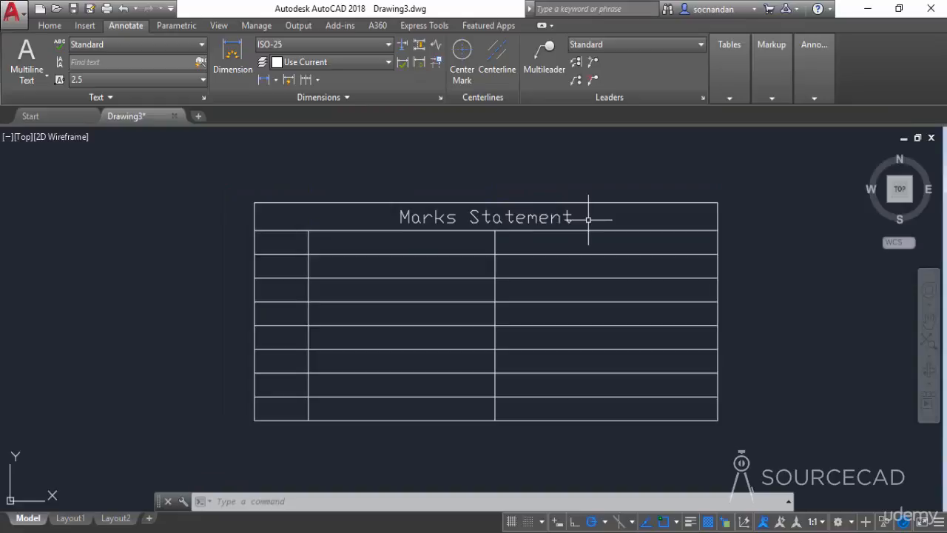
# Step: Enter 1 in cell A2 and 2 in cell A3
pyautogui.click(285, 244)
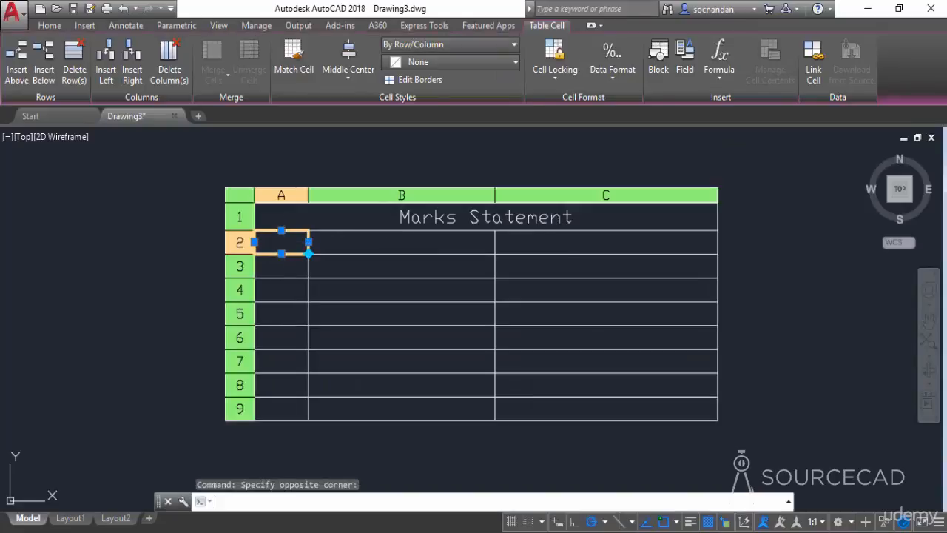
pyautogui.write('1')
pyautogui.press('Escape')
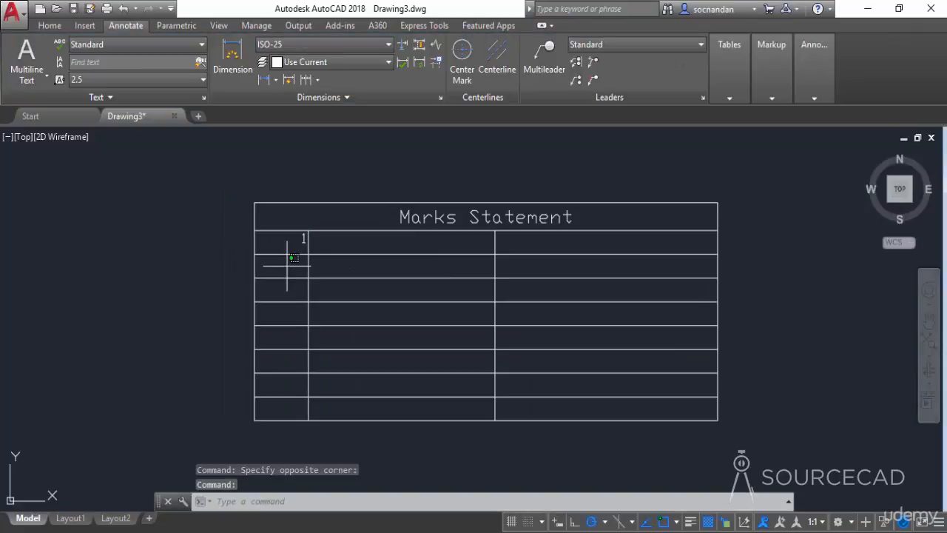
pyautogui.click(294, 257)
pyautogui.write('2')
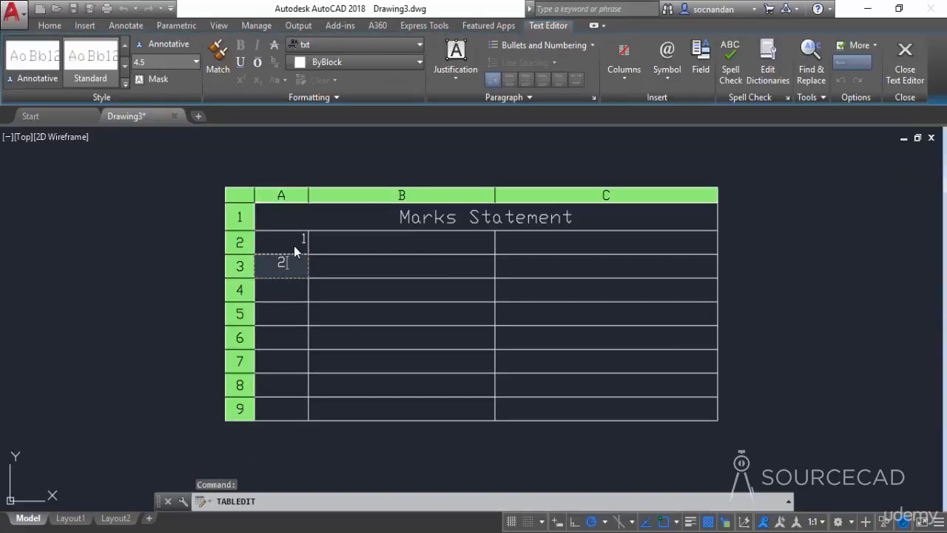
pyautogui.press('Escape')
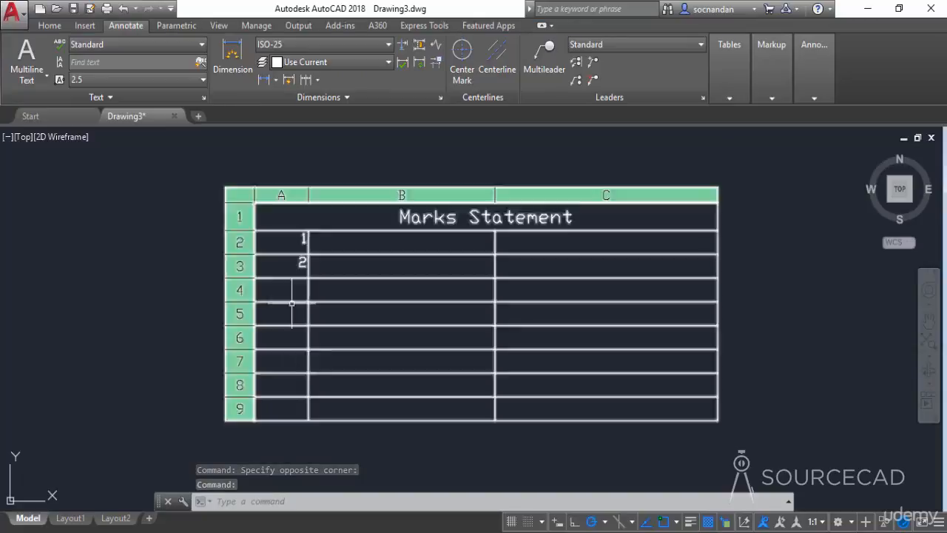
# Step: Auto-fill the number series from cells A2 and A3 down column A through cell A8, and clear the selection
pyautogui.click(300, 235)
pyautogui.click(285, 264)
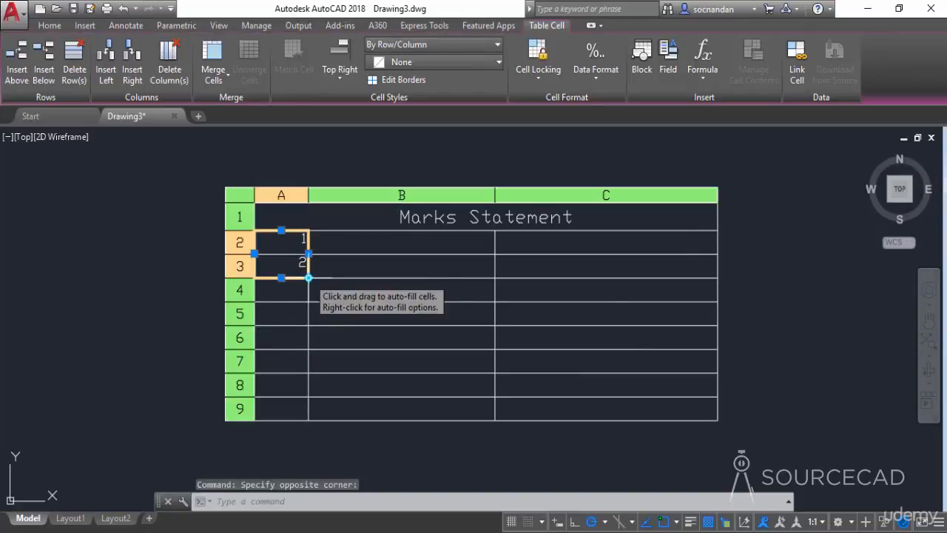
pyautogui.click(308, 278)
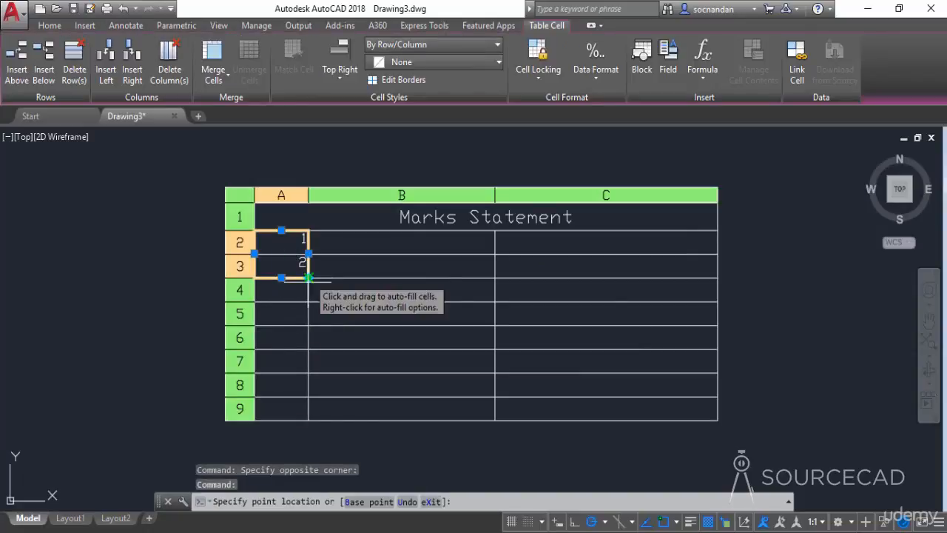
pyautogui.click(309, 394)
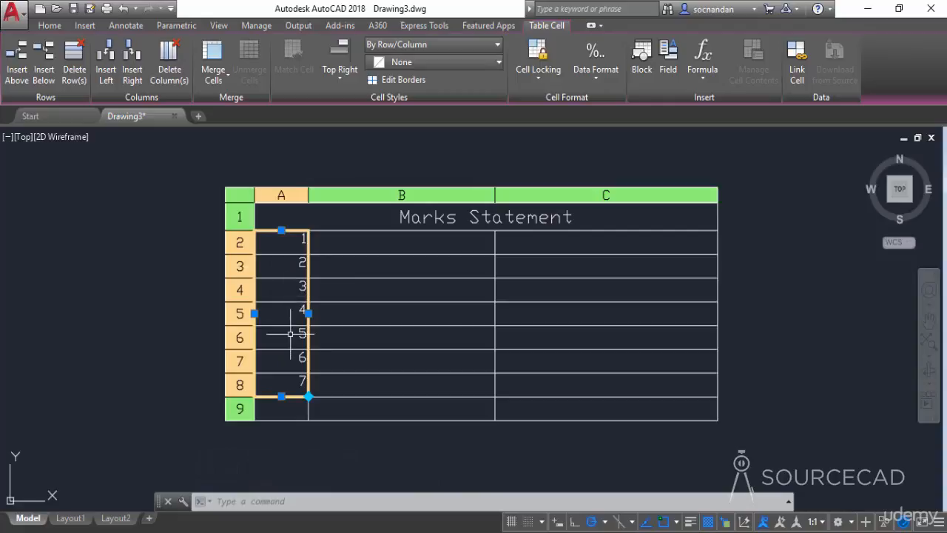
pyautogui.click(322, 430)
pyautogui.click(342, 455)
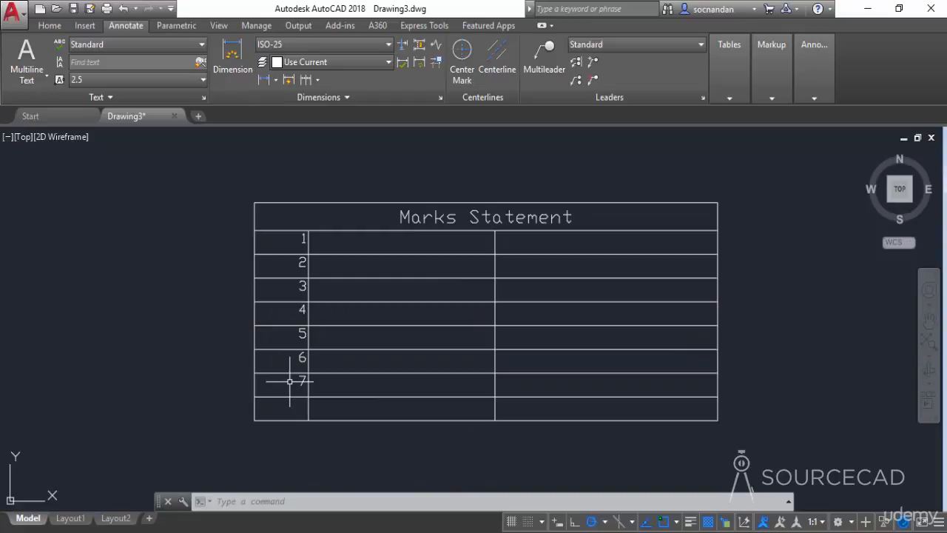
# Step: Set the alignment of the numbered cells A2 through A8 to Middle Center
pyautogui.click(290, 381)
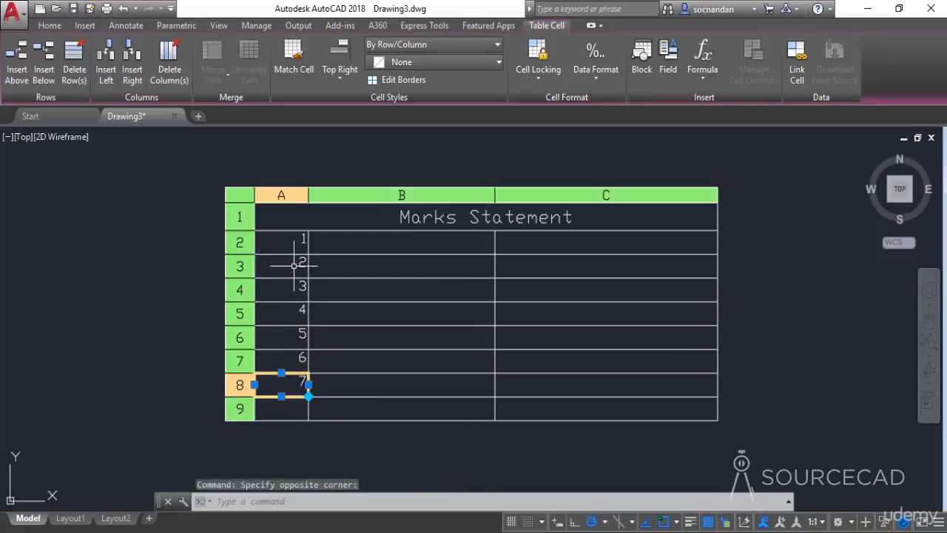
pyautogui.click(291, 241)
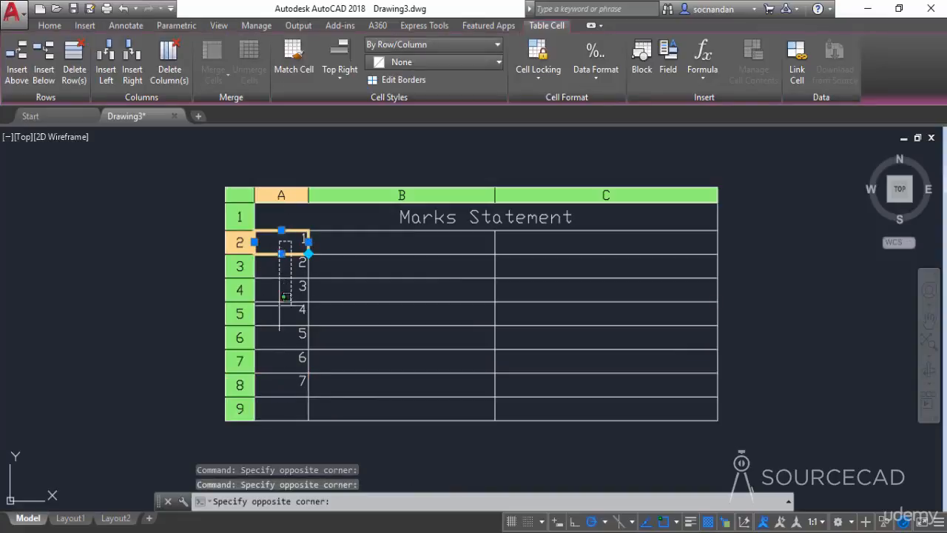
pyautogui.click(280, 386)
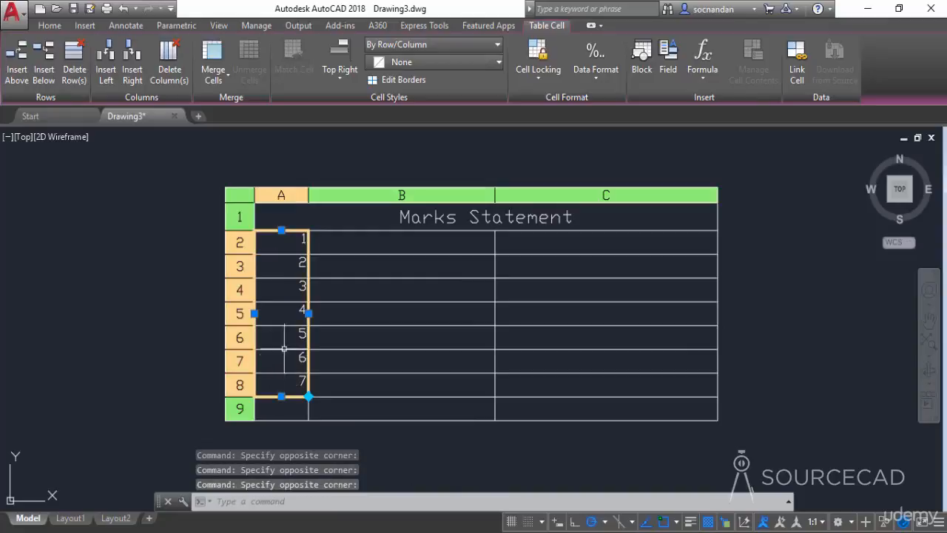
pyautogui.click(348, 70)
pyautogui.click(373, 169)
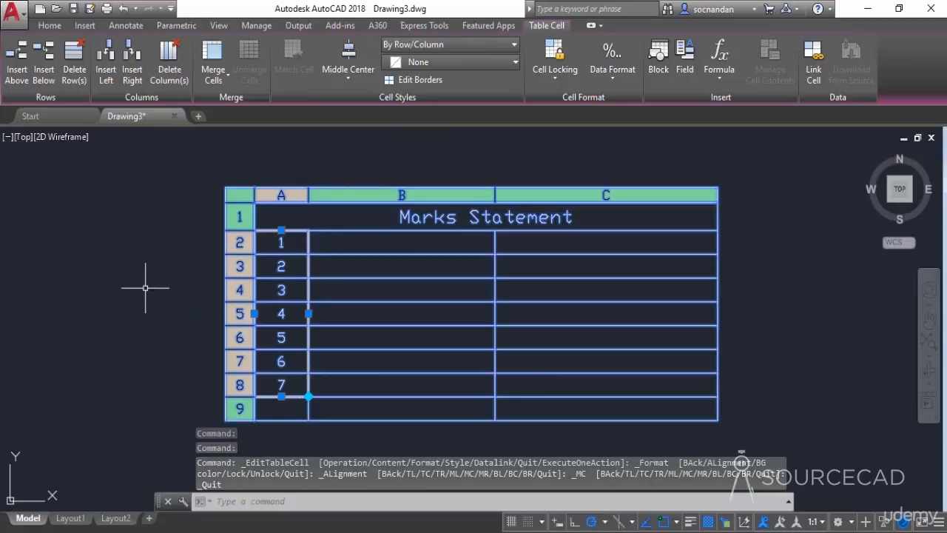
pyautogui.press('Escape')
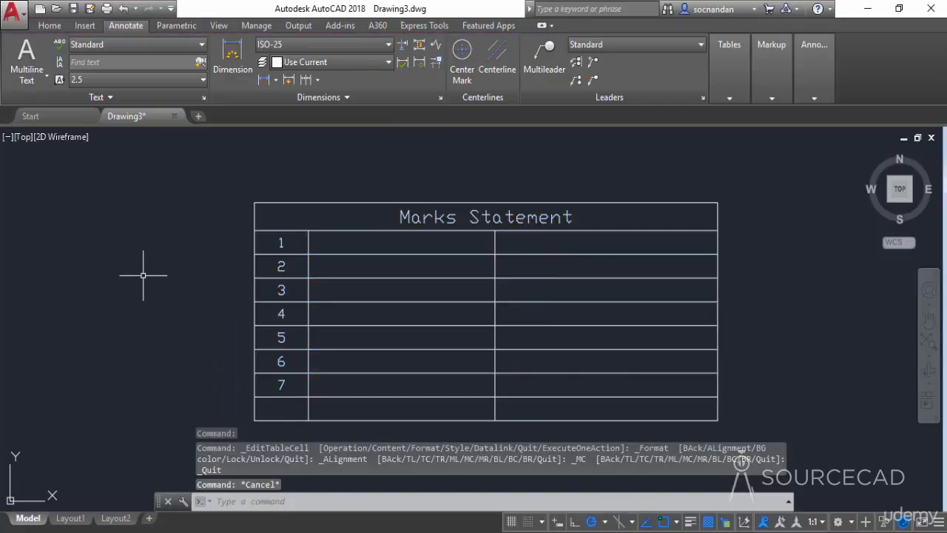
# Step: Insert a row below row 9 from cell A9, and delete the selected cell's row
pyautogui.moveTo(143, 275); pyautogui.dragTo(138, 240, button='middle')
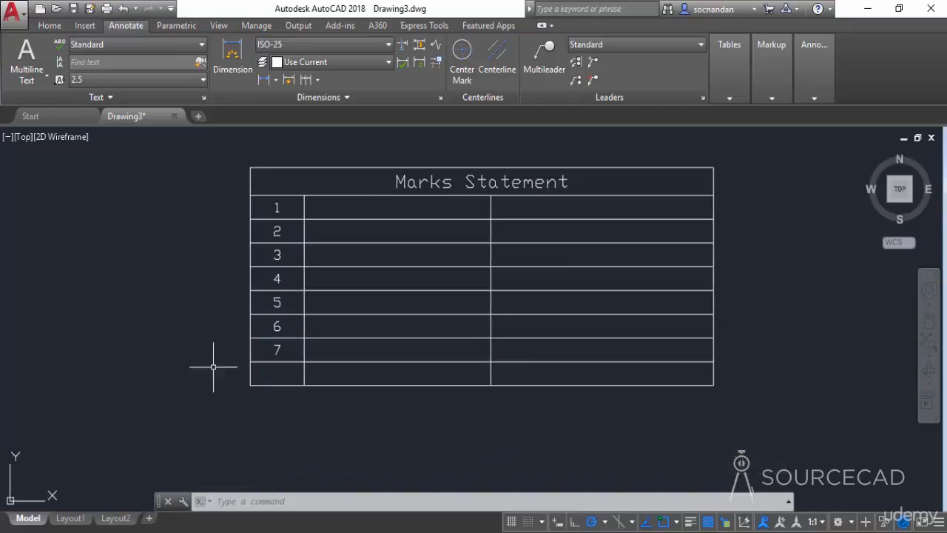
pyautogui.click(265, 373)
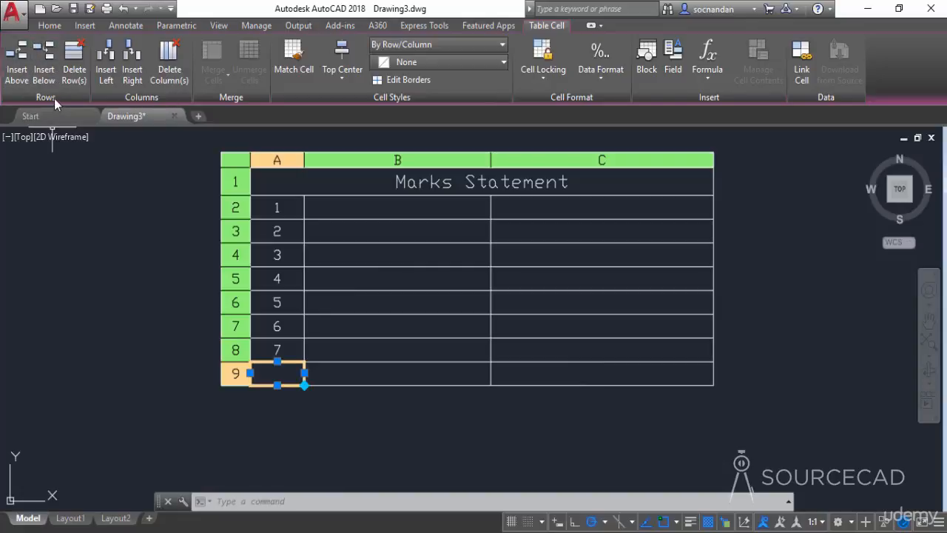
pyautogui.click(47, 62)
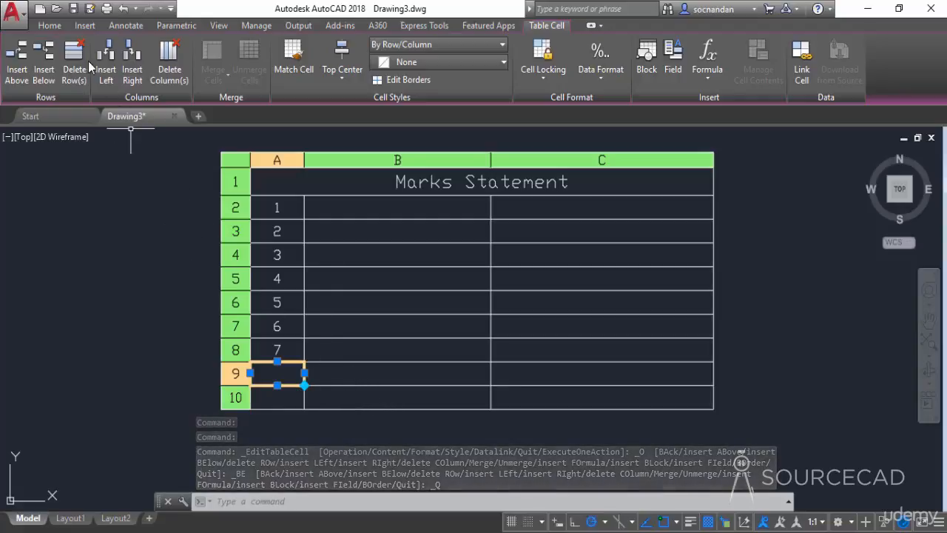
pyautogui.click(75, 59)
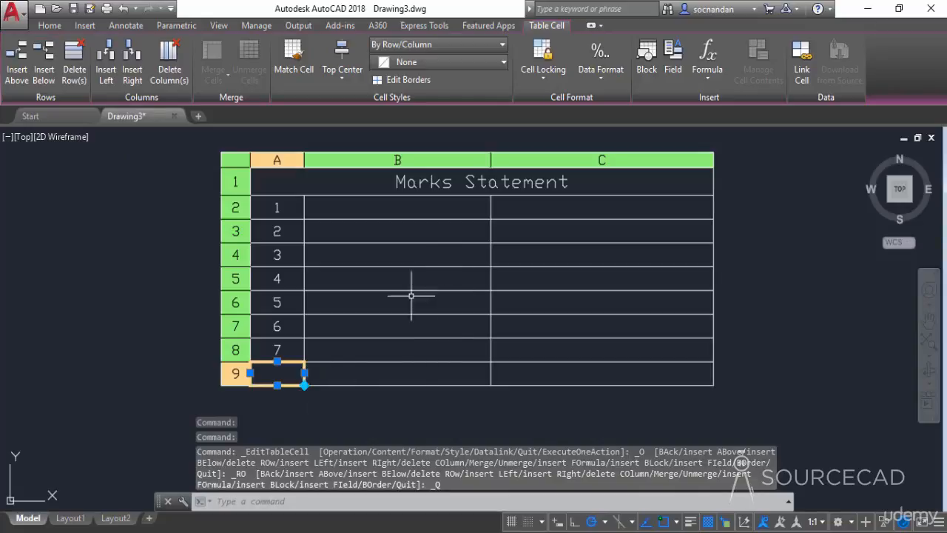
# Step: Insert a column to the right of column B, and delete the selected cell's column
pyautogui.click(442, 372)
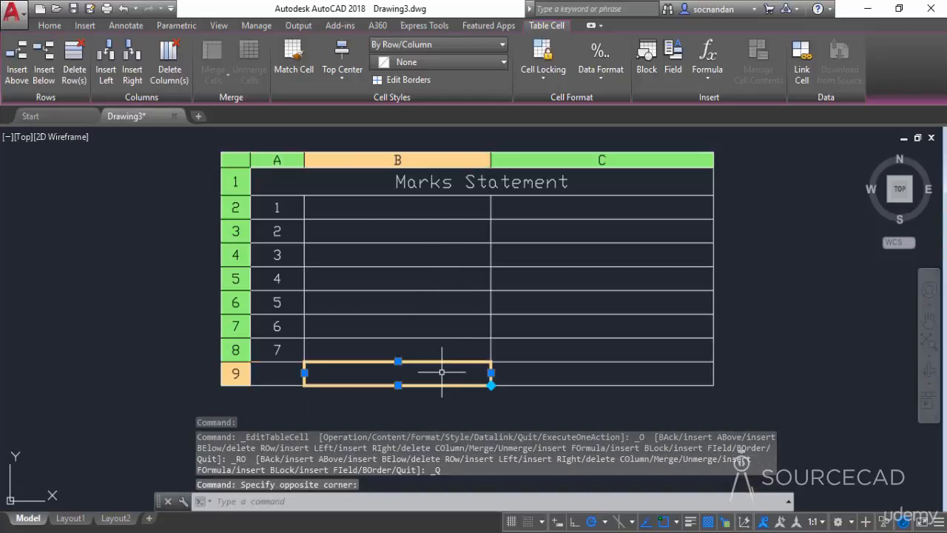
pyautogui.click(131, 65)
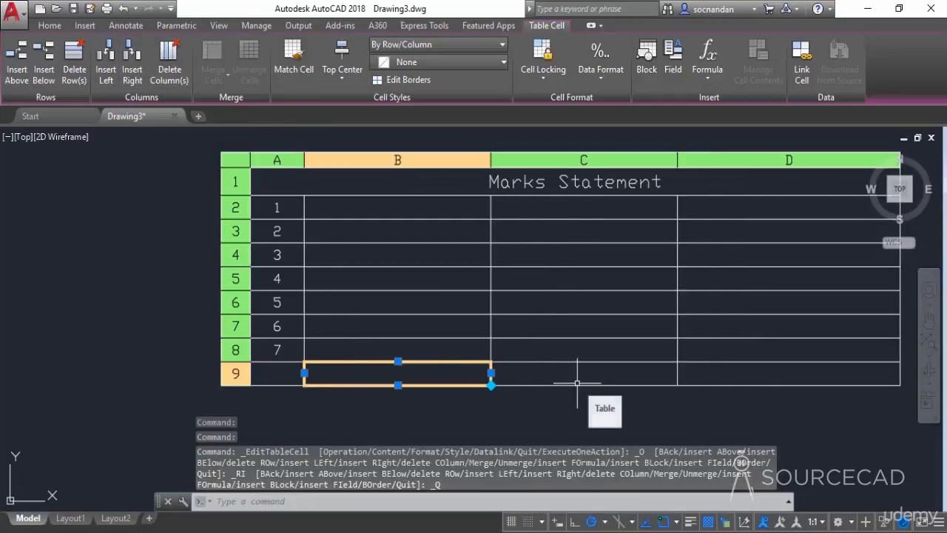
pyautogui.click(173, 69)
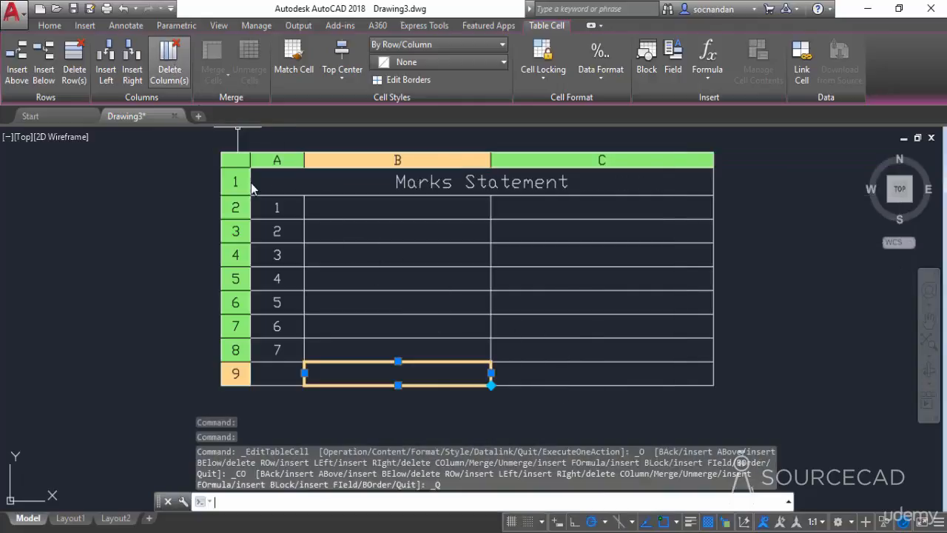
pyautogui.click(415, 413)
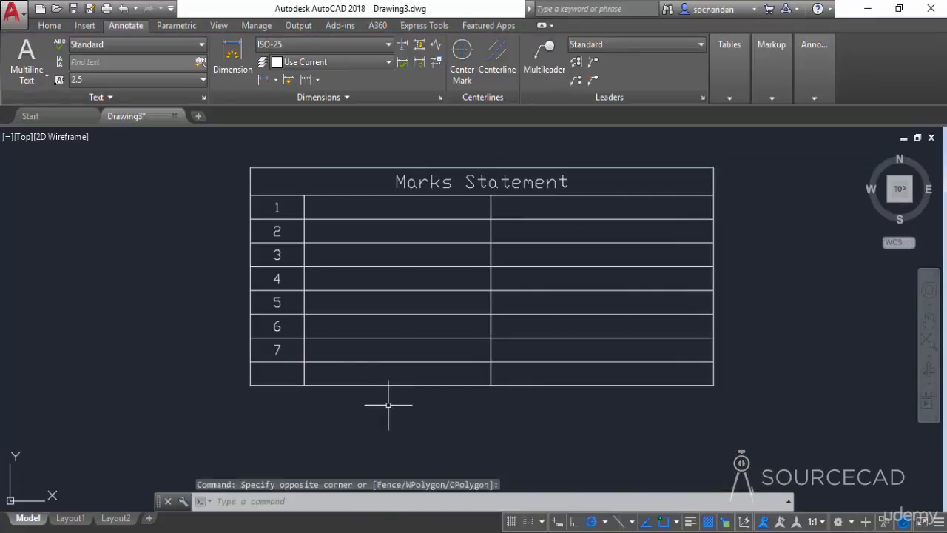
# Step: Set the background fill of the "Marks Statement" title cell to the light pink color 221,179,212
pyautogui.click(281, 252)
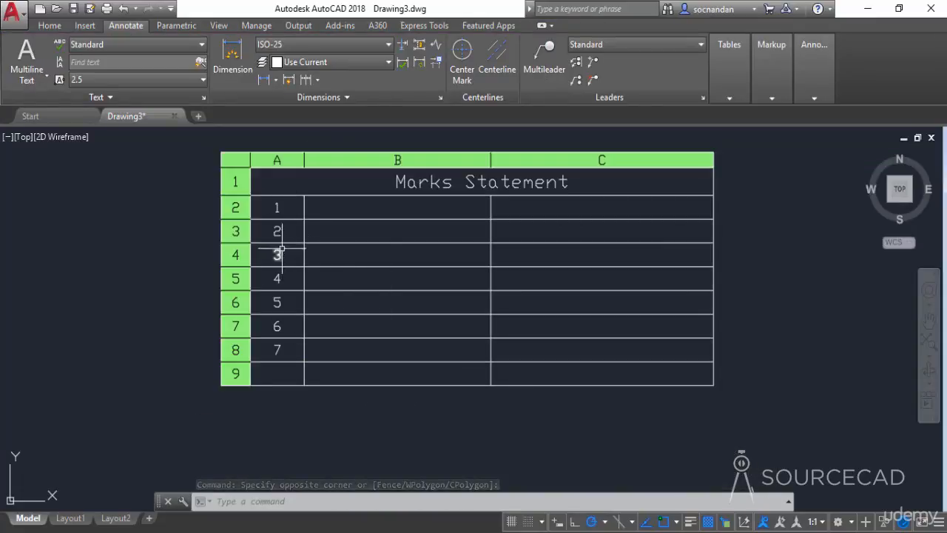
pyautogui.click(345, 183)
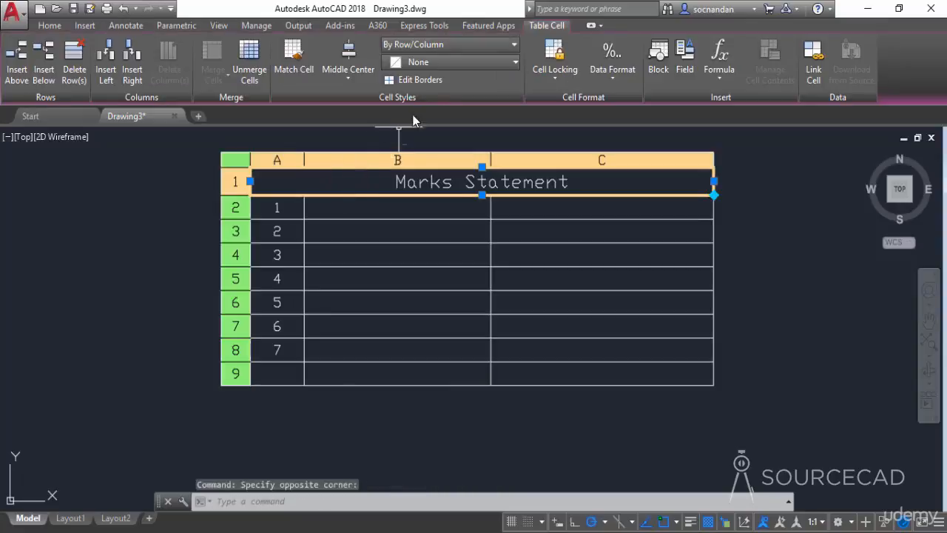
pyautogui.click(474, 63)
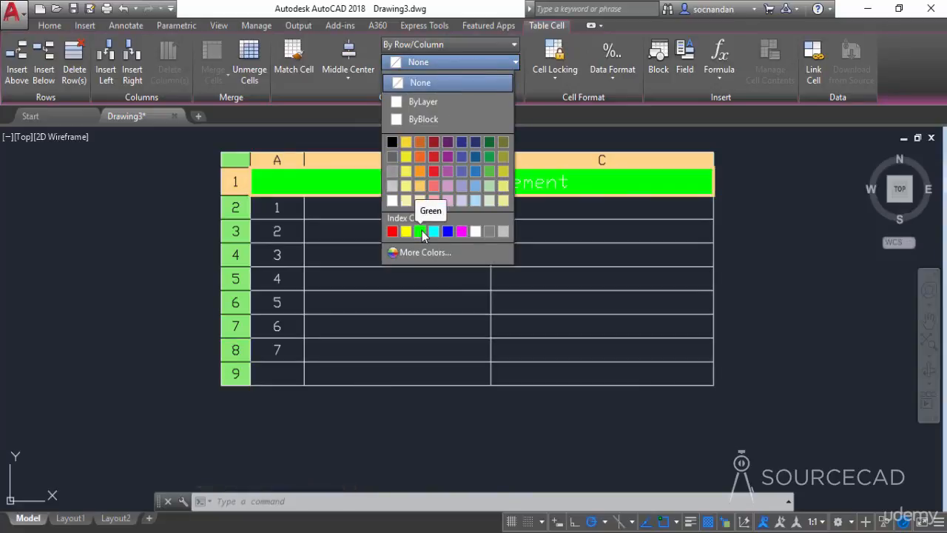
pyautogui.click(451, 201)
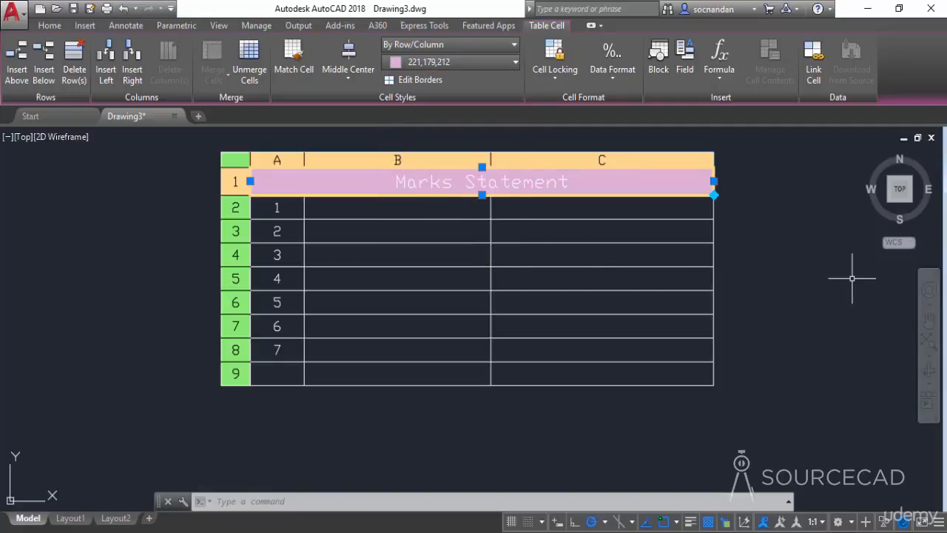
pyautogui.click(800, 294)
pyautogui.press('Escape')
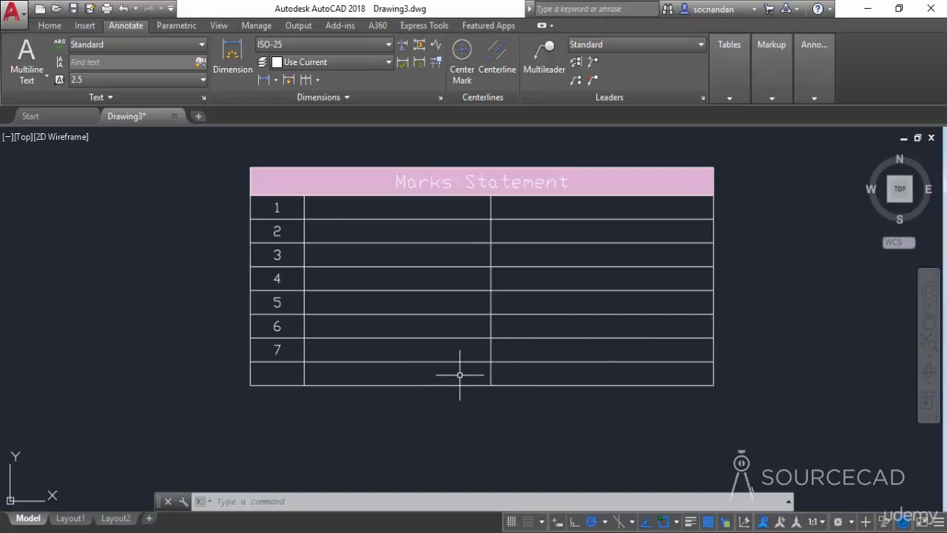
# Step: Merge cells B9 and C9 in the last row into one cell using Merge All
pyautogui.click(531, 372)
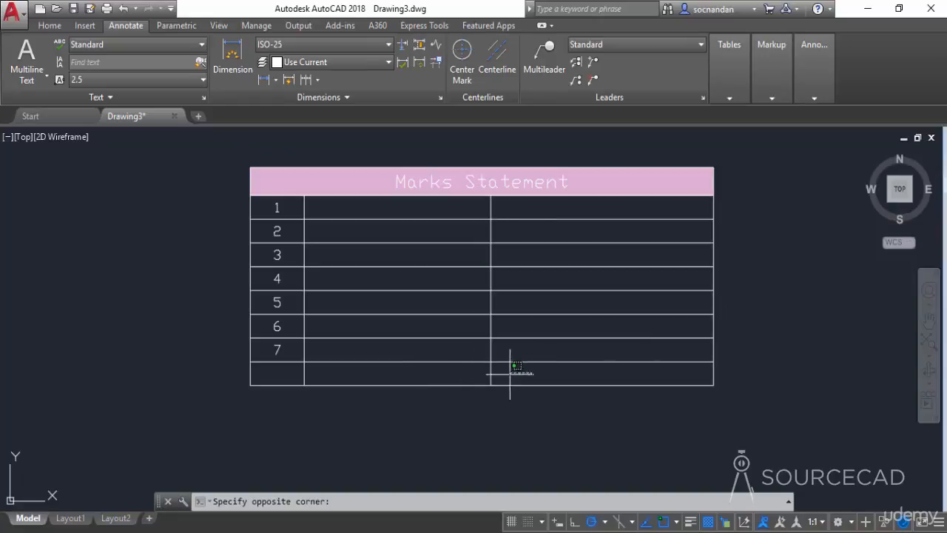
pyautogui.click(440, 370)
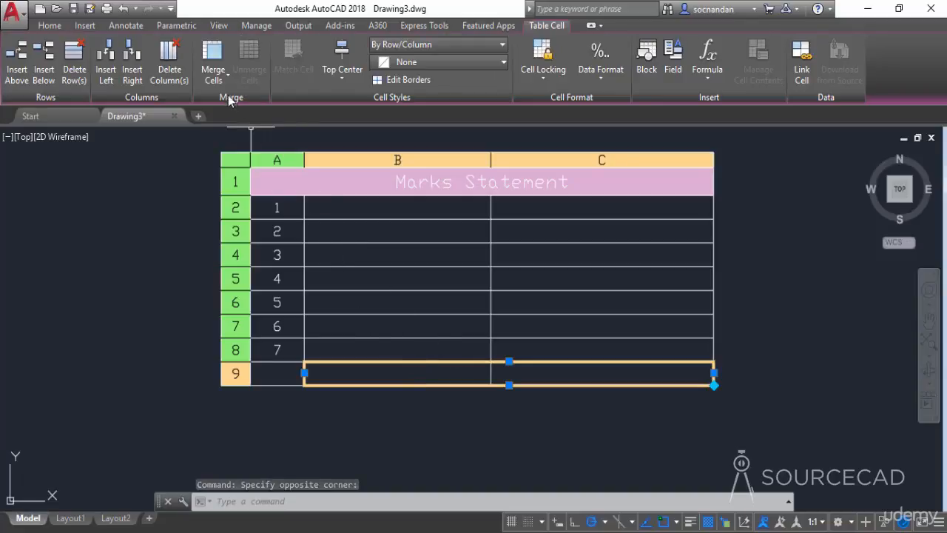
pyautogui.click(214, 74)
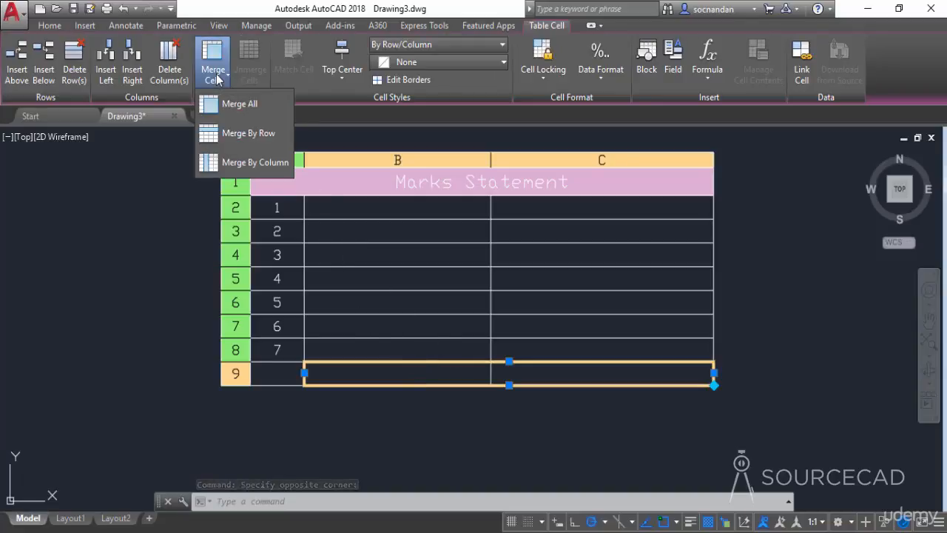
pyautogui.click(256, 104)
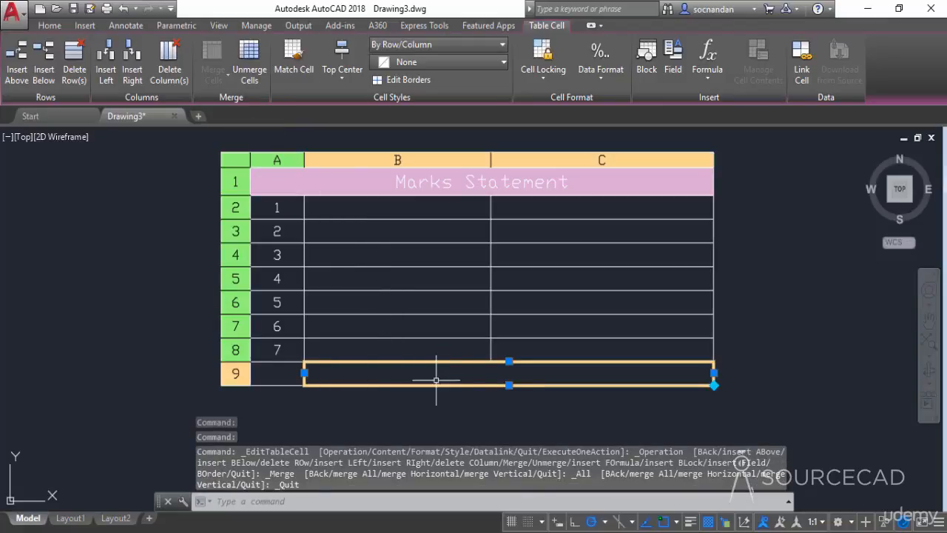
pyautogui.press('Escape')
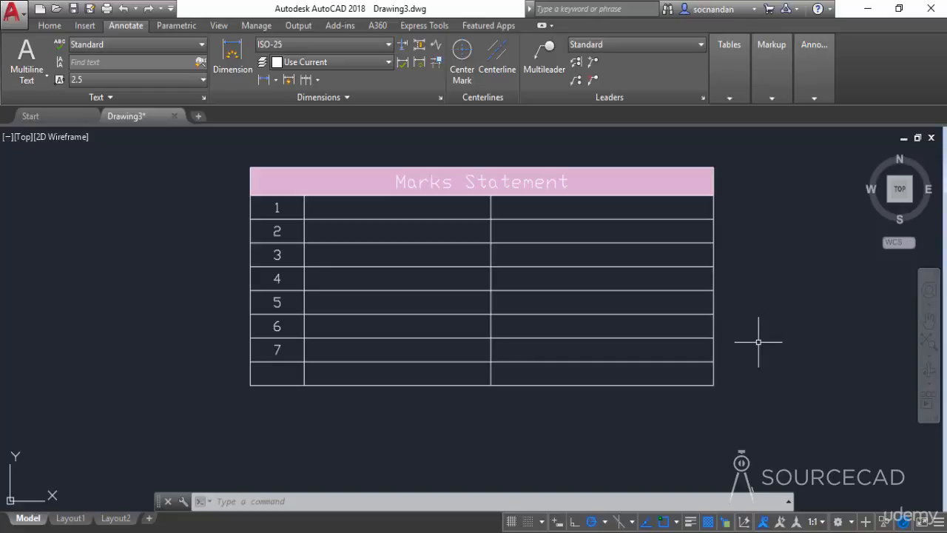
# Step: Set the locking of the "Marks Statement" title cell to Content and Format Locked
pyautogui.click(633, 181)
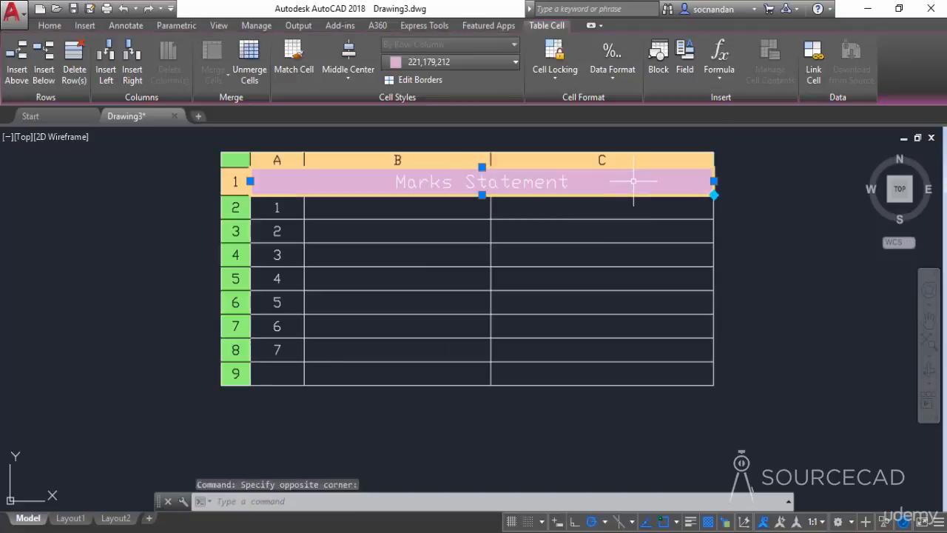
pyautogui.click(561, 79)
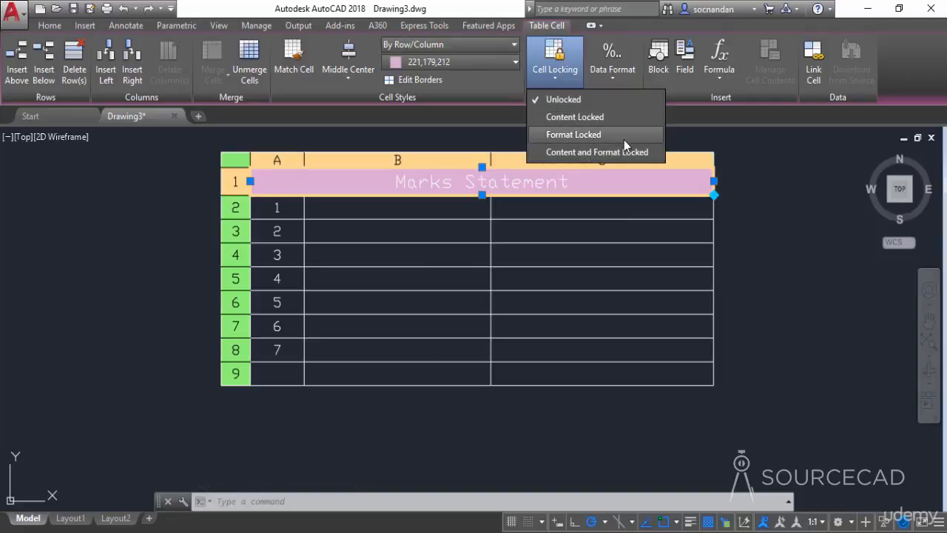
pyautogui.click(559, 154)
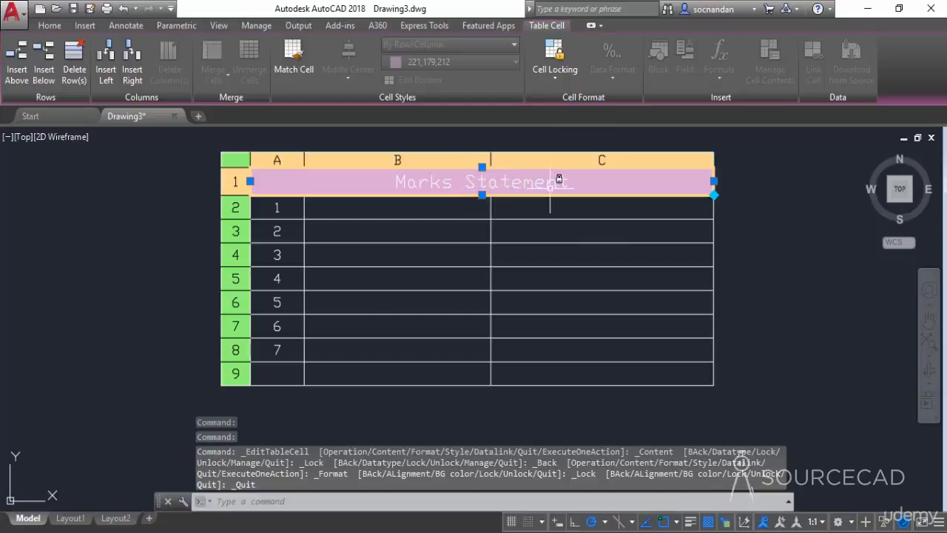
pyautogui.moveTo(616, 180)
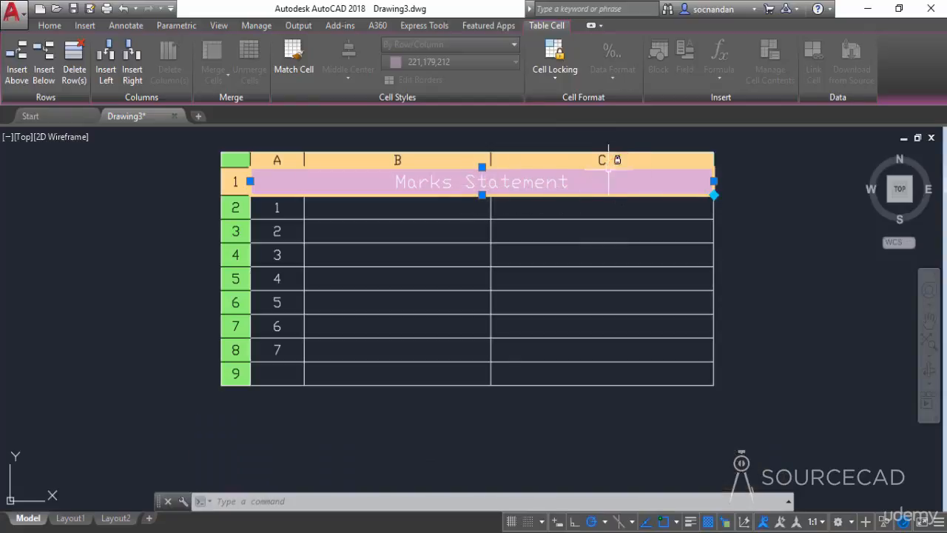
# Step: Set the title cell's locking to Unlocked and clear the selection
pyautogui.click(552, 77)
pyautogui.click(553, 96)
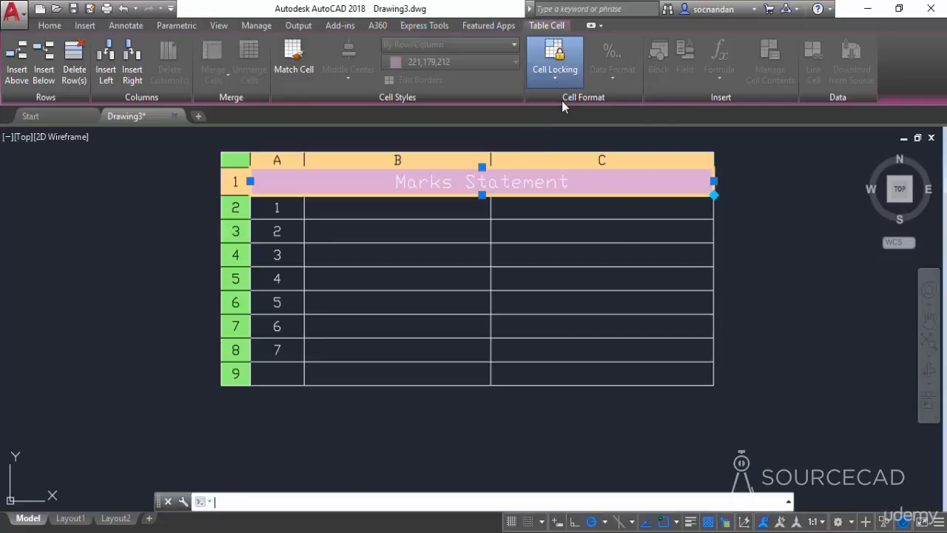
pyautogui.press('Escape')
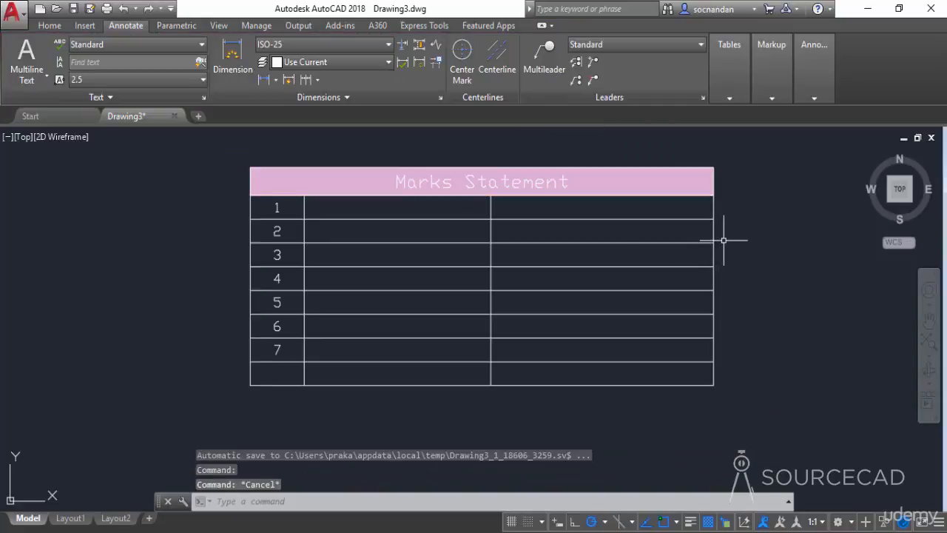